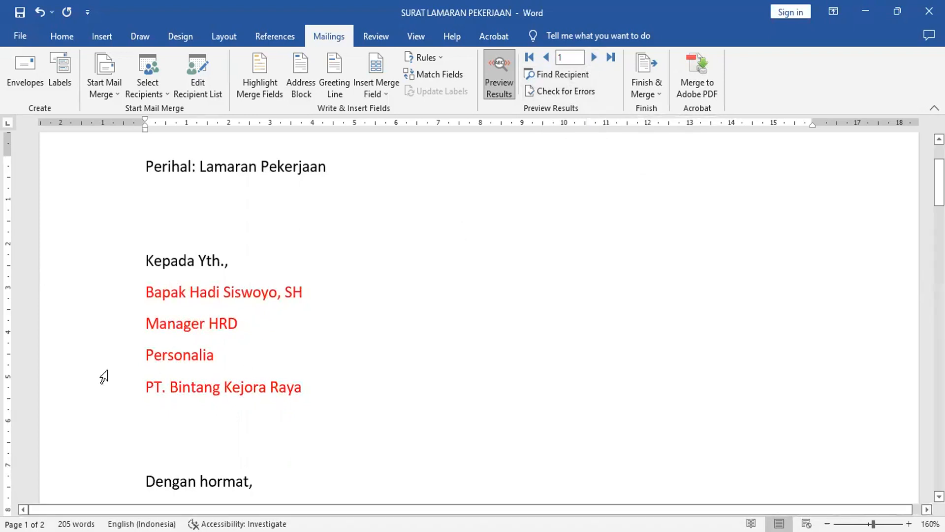
Page forward and backward through the mail merge preview to compare the recipient blocks of all three records.
{"action": "left_click", "coordinate": [595, 57]}
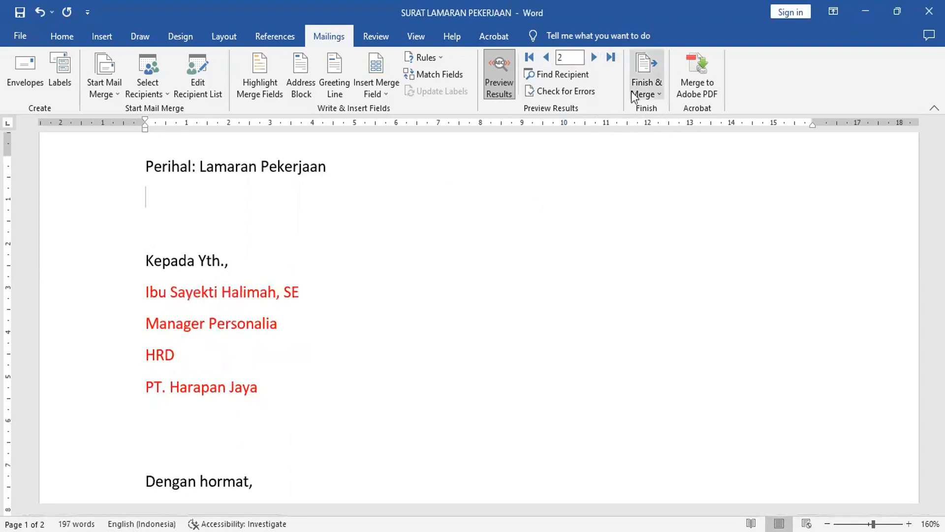
{"action": "left_click", "coordinate": [595, 57]}
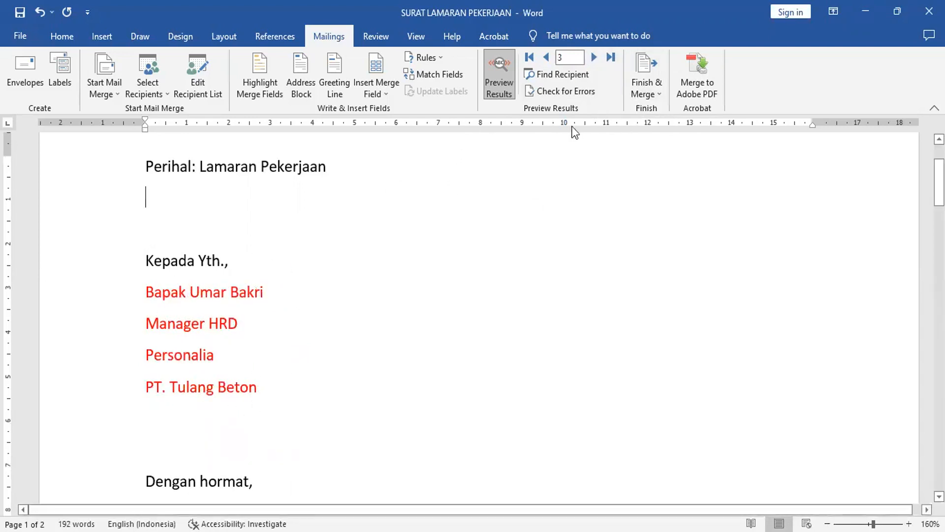
{"action": "left_click", "coordinate": [545, 57]}
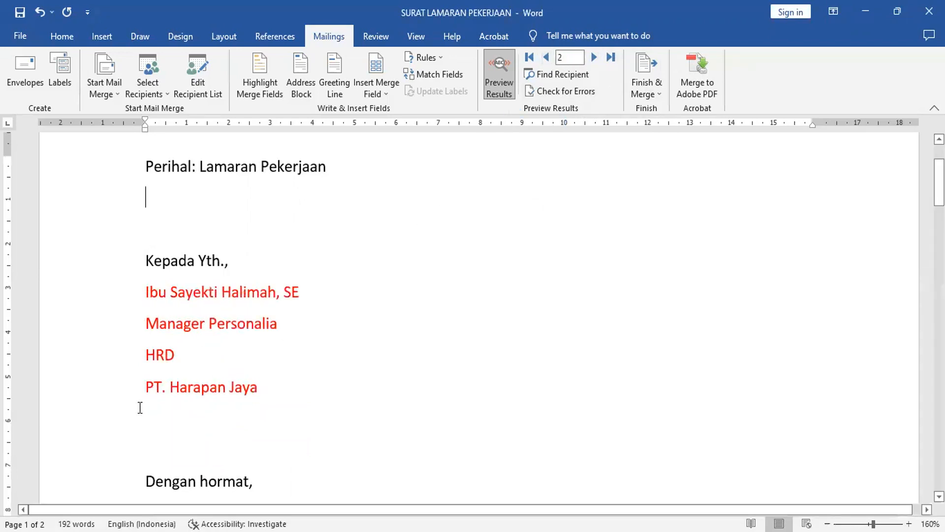
{"action": "left_click", "coordinate": [546, 58]}
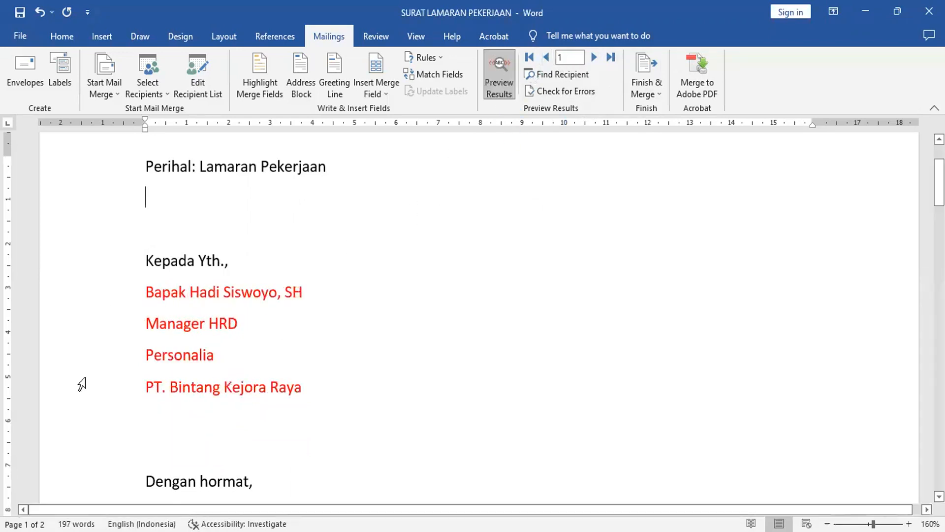
{"action": "left_click", "coordinate": [610, 57]}
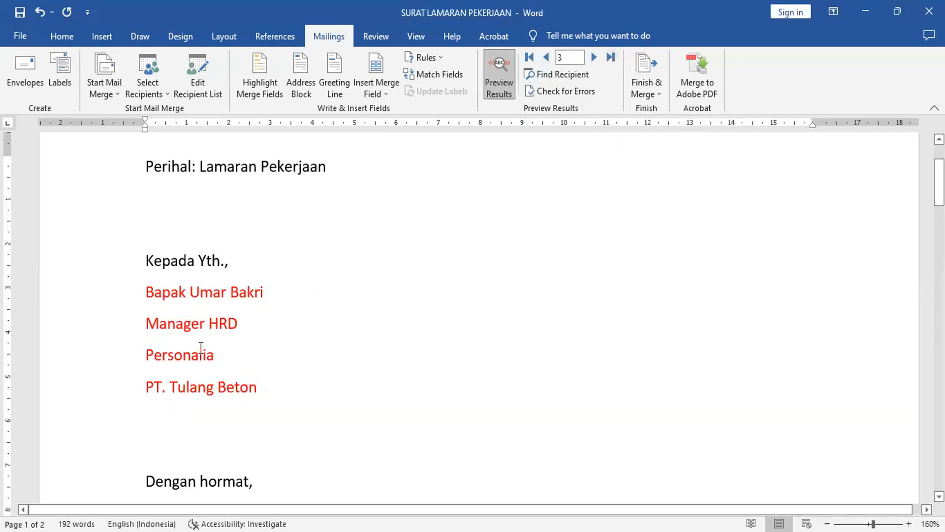
{"action": "left_click", "coordinate": [531, 58]}
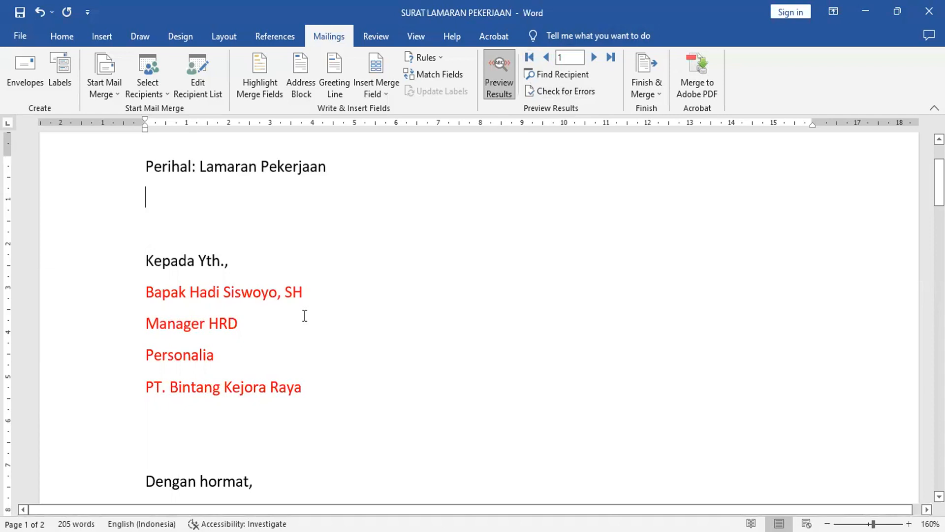
{"action": "left_click", "coordinate": [595, 57]}
{"action": "left_click", "coordinate": [595, 58]}
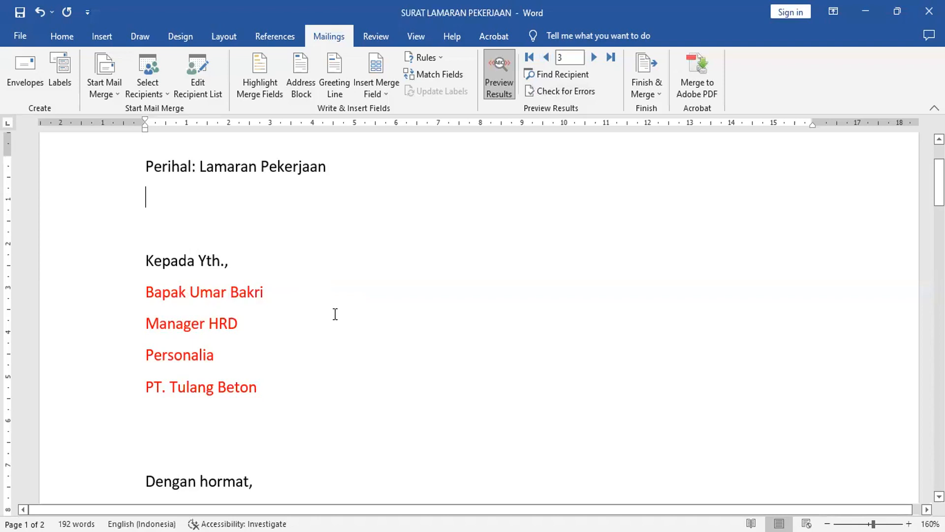
Try to move the left indent of the six applicant data lines to about 2 cm, and undo the change.
{"action": "scroll", "coordinate": [346, 311], "scroll_direction": "down", "scroll_amount": 3}
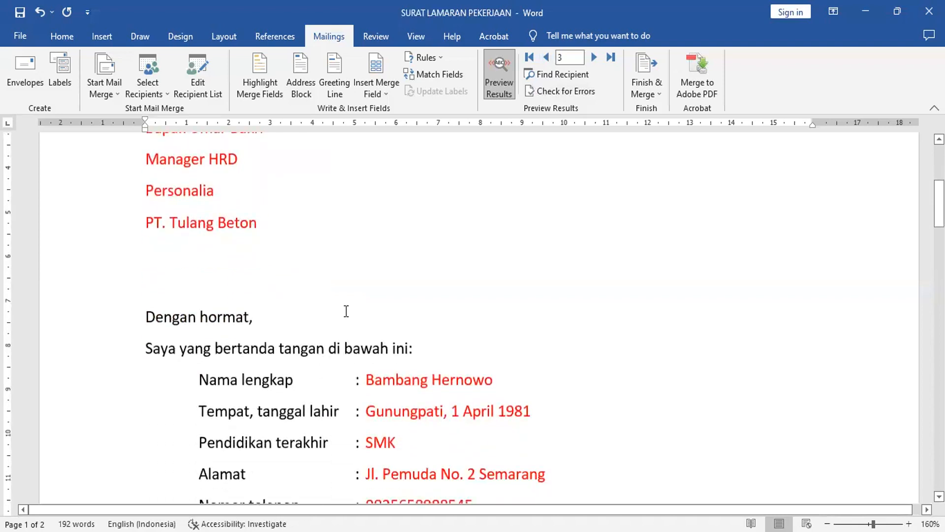
{"action": "scroll", "coordinate": [346, 311], "scroll_direction": "down", "scroll_amount": 2}
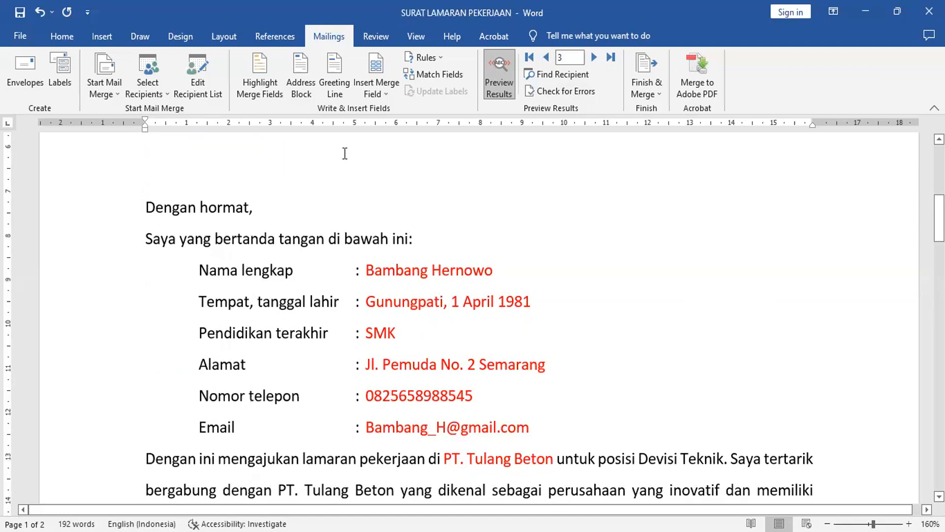
{"action": "left_click", "coordinate": [339, 301]}
{"action": "left_click", "coordinate": [199, 270]}
{"action": "scroll", "coordinate": [472, 320], "scroll_direction": "down", "scroll_amount": 3}
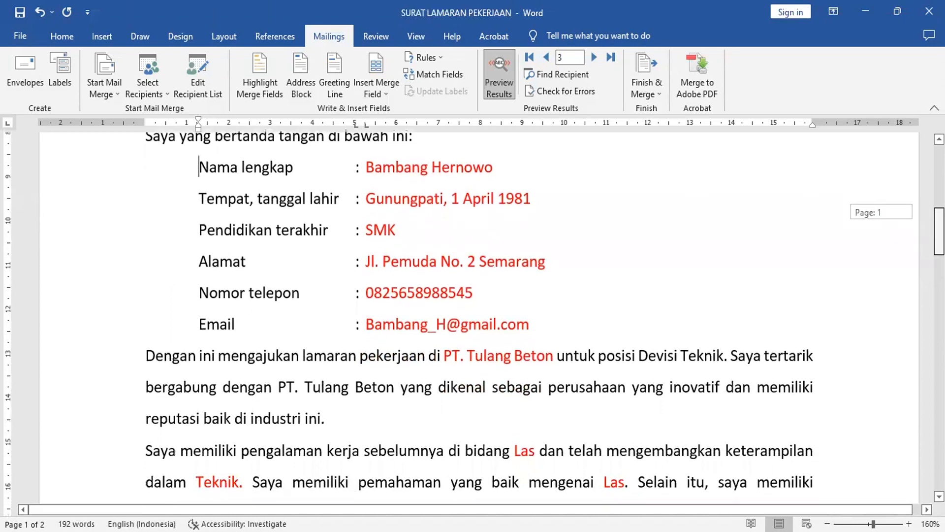
{"action": "left_click_drag", "start_coordinate": [940, 231], "coordinate": [940, 231]}
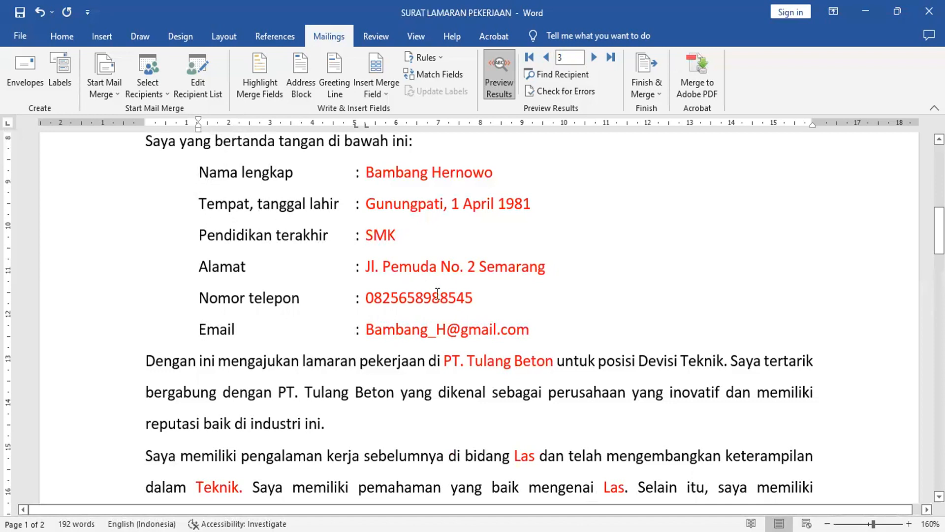
{"action": "left_click", "coordinate": [546, 330], "text": "shift"}
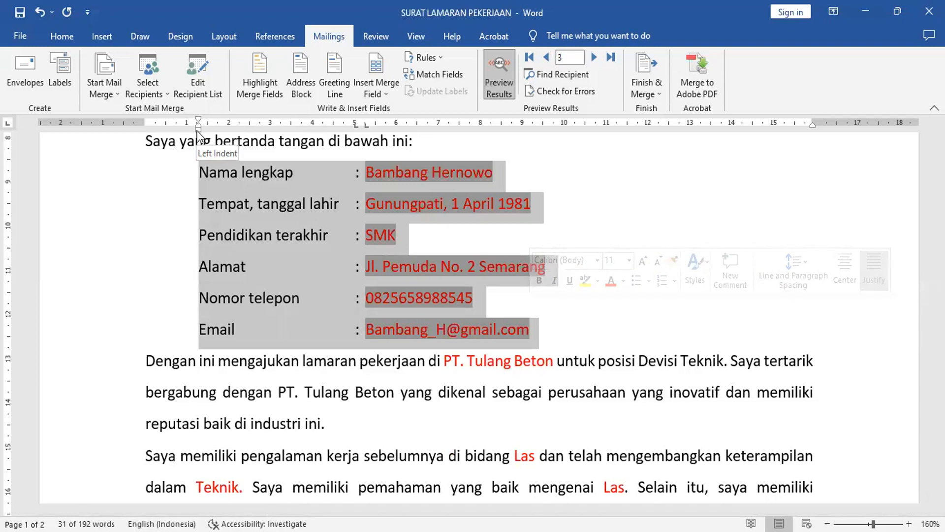
{"action": "left_click_drag", "start_coordinate": [197, 131], "coordinate": [228, 131]}
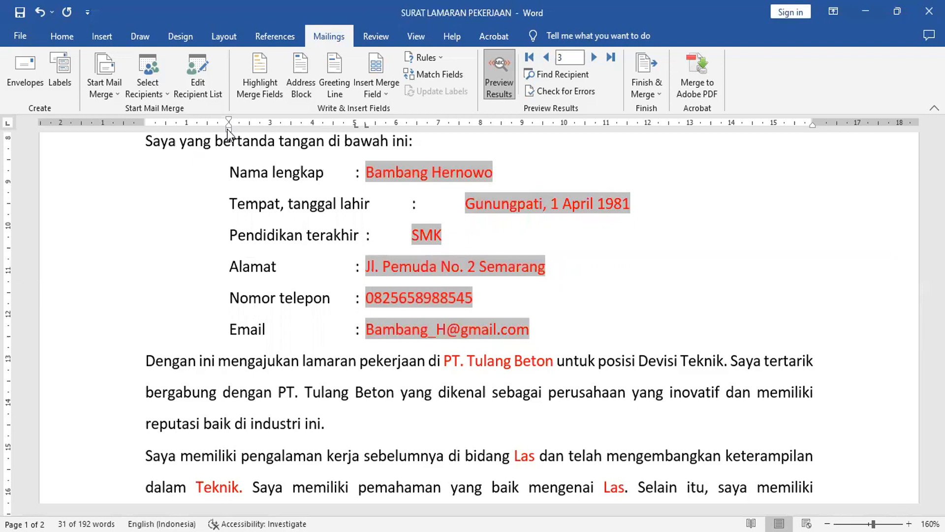
{"action": "left_click_drag", "start_coordinate": [230, 168], "coordinate": [365, 331]}
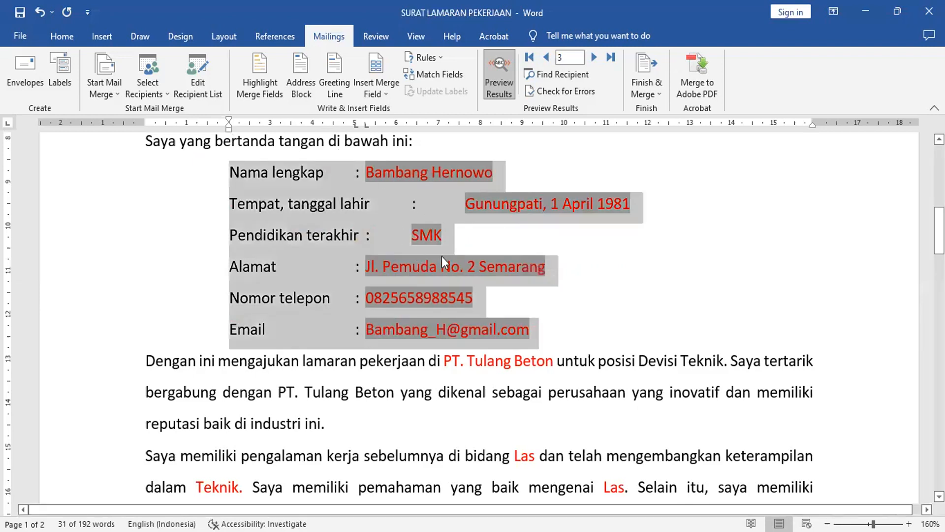
{"action": "left_click", "coordinate": [39, 13]}
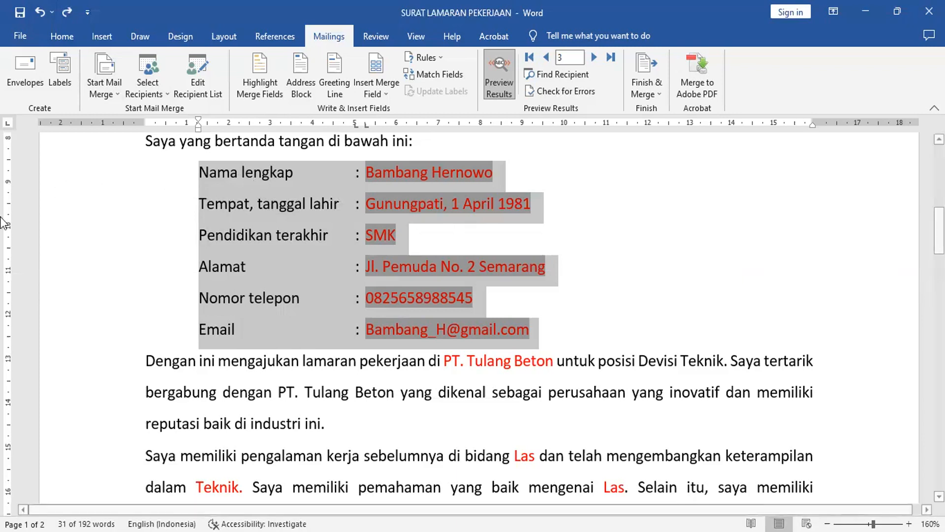
Add a blank line below "Saya yang bertanda tangan di bawah ini:" and highlight the six applicant data lines in yellow.
{"action": "left_click", "coordinate": [422, 142]}
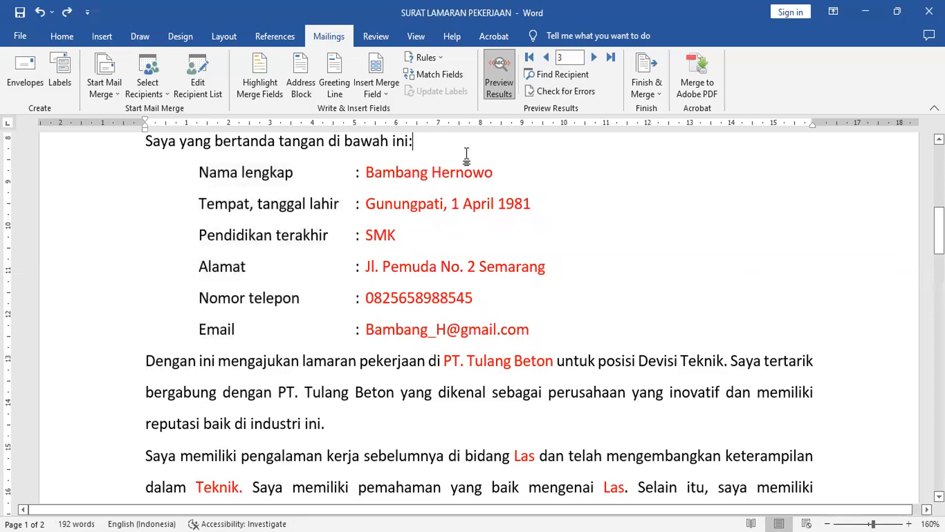
{"action": "key", "text": "Return"}
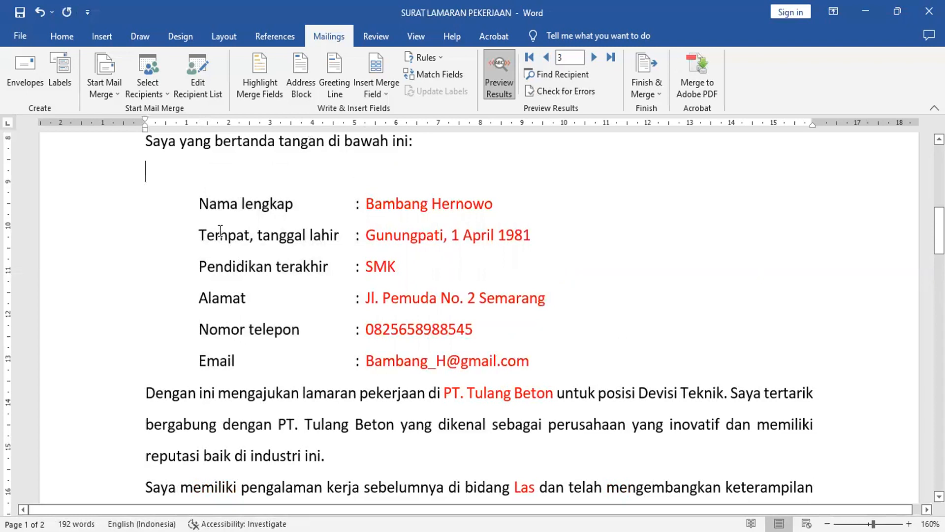
{"action": "left_click", "coordinate": [198, 203]}
{"action": "left_click", "coordinate": [554, 368], "text": "shift"}
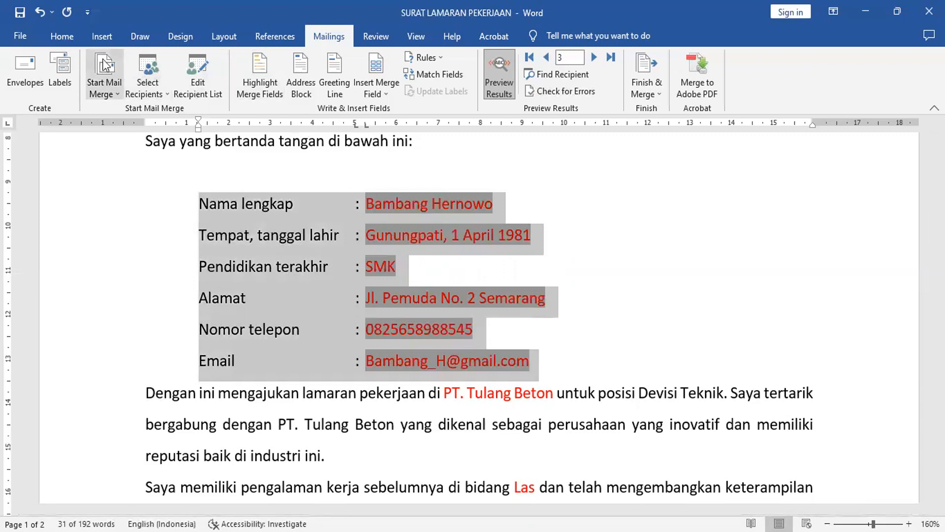
{"action": "left_click", "coordinate": [75, 34]}
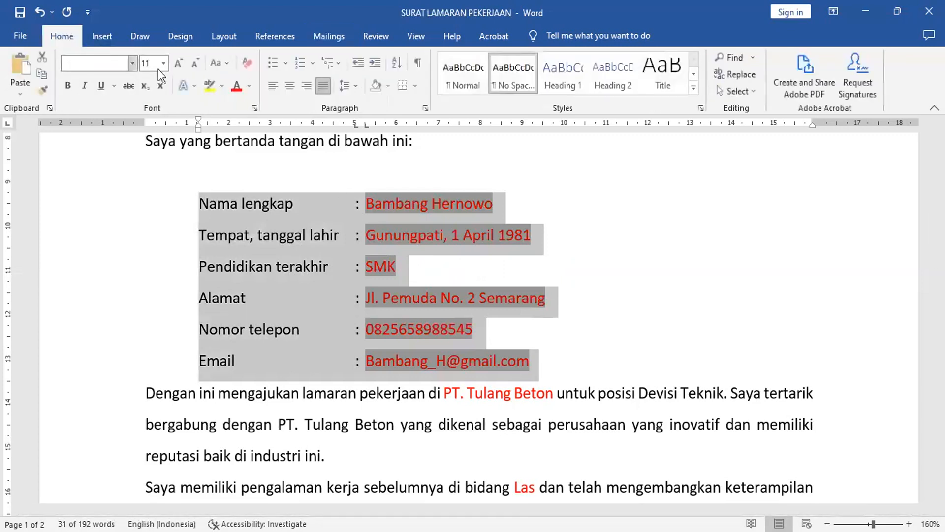
{"action": "left_click", "coordinate": [211, 89]}
{"action": "left_click", "coordinate": [268, 153]}
Insert a table with 4 columns and 6 rows below "Saya yang bertanda tangan di bawah ini:" and delete a blank line beneath it.
{"action": "left_click", "coordinate": [445, 154]}
{"action": "key", "text": "Return"}
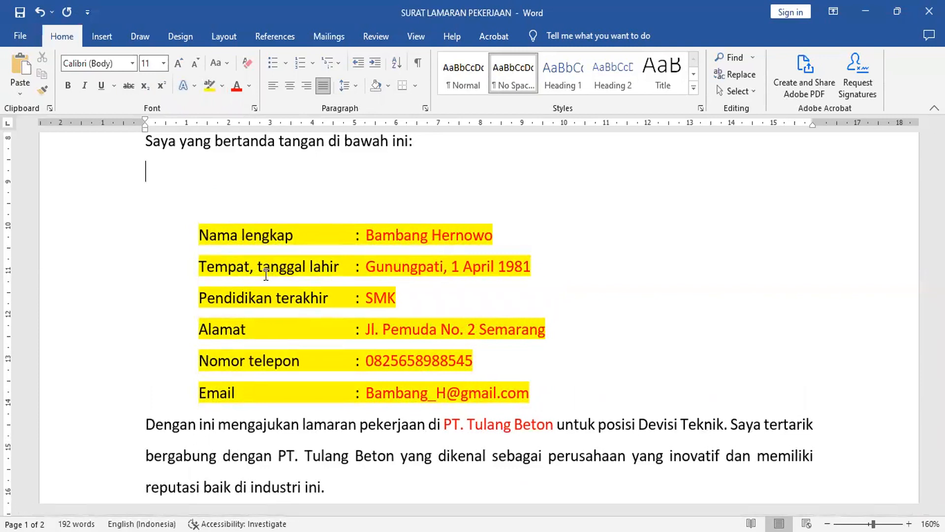
{"action": "left_click", "coordinate": [99, 44]}
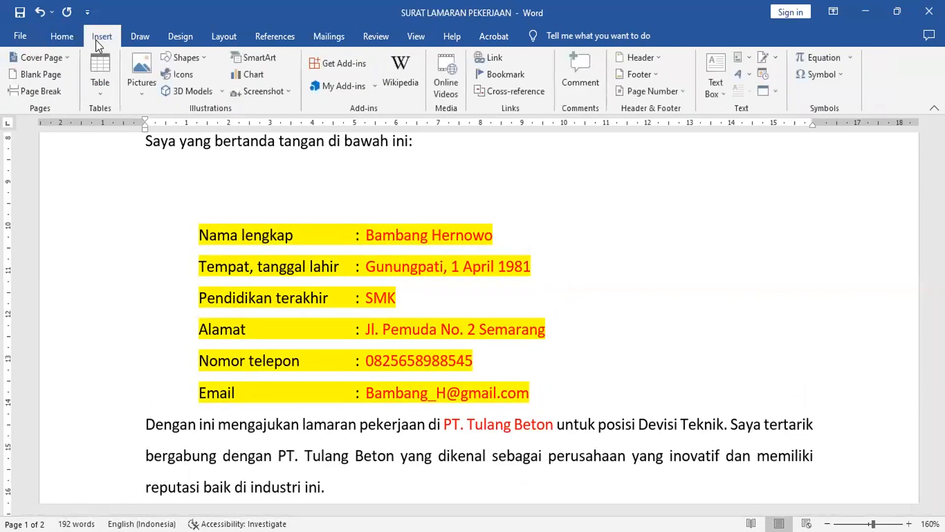
{"action": "left_click", "coordinate": [101, 66]}
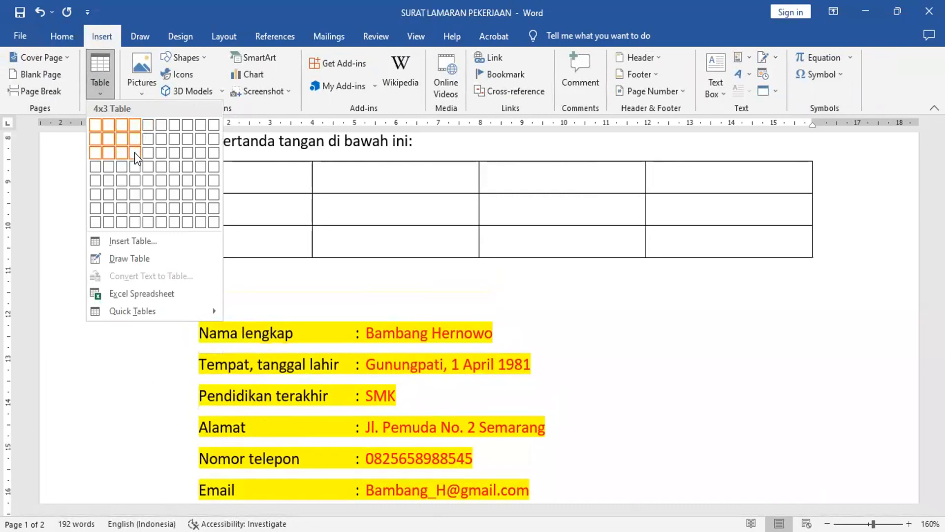
{"action": "left_click", "coordinate": [132, 194]}
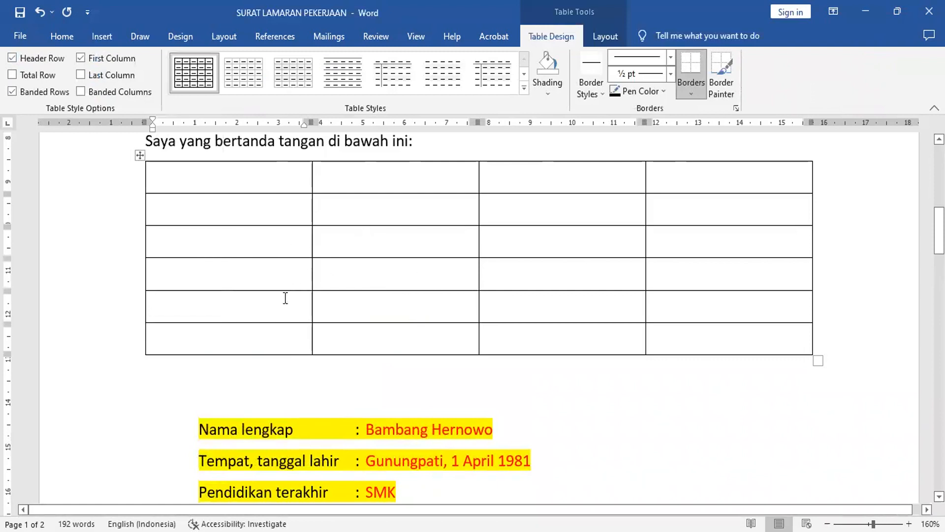
{"action": "left_click", "coordinate": [247, 392]}
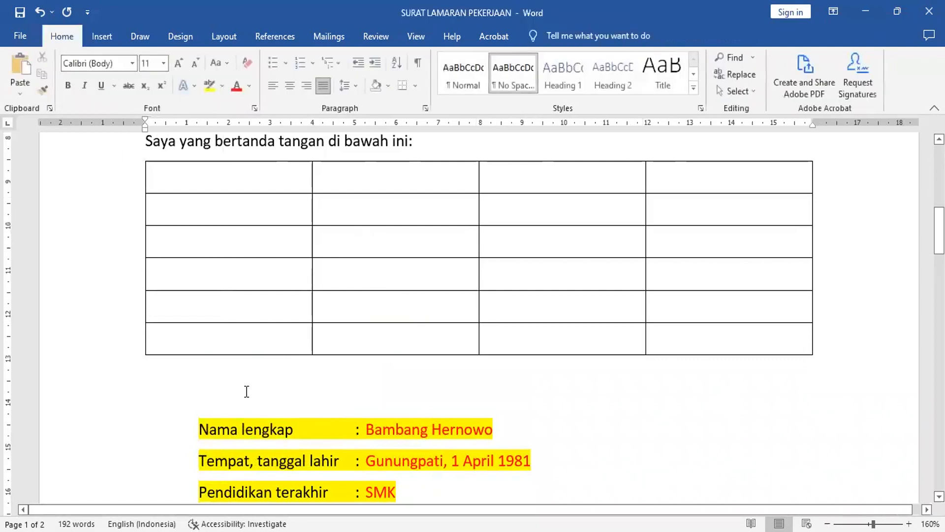
{"action": "key", "text": "Delete"}
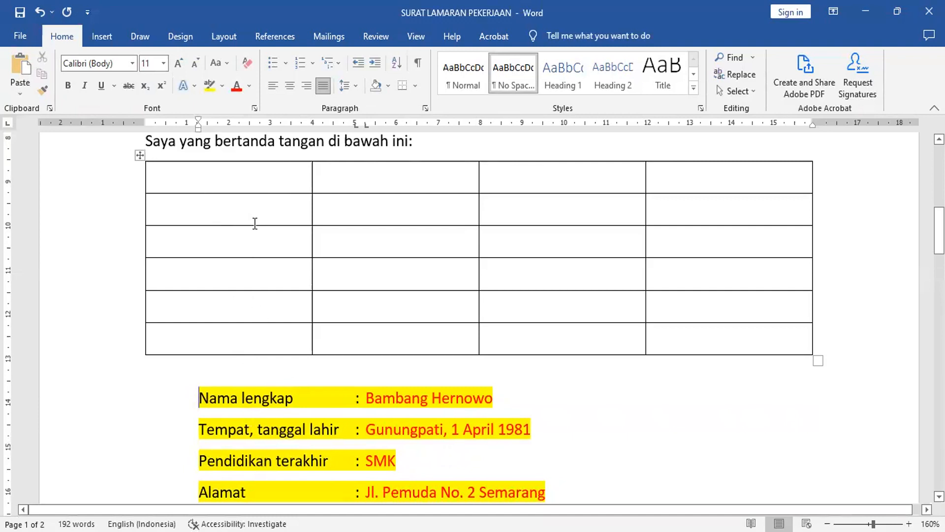
Enter a colon in all six rows of the table's second column and narrow that column to fit the colons.
{"action": "left_click", "coordinate": [344, 191]}
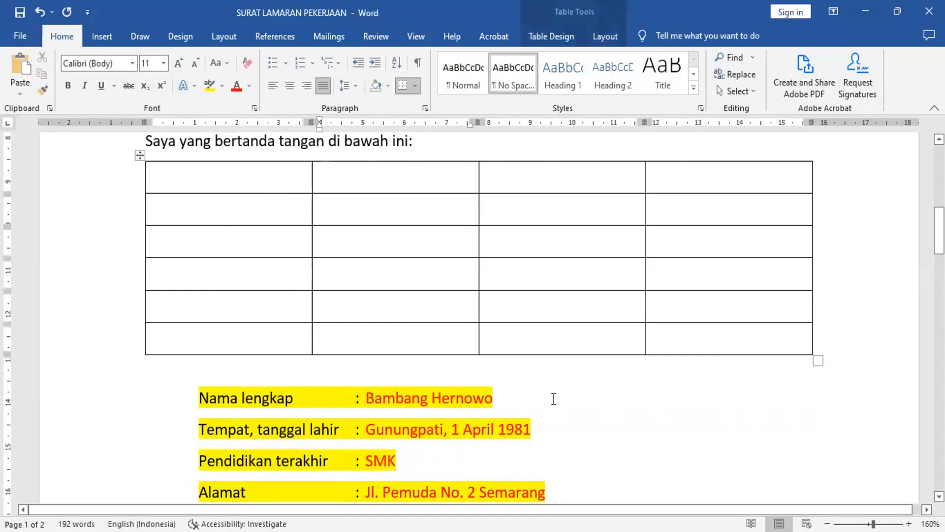
{"action": "type", "text": ":"}
{"action": "key", "text": "Down"}
{"action": "type", "text": ":"}
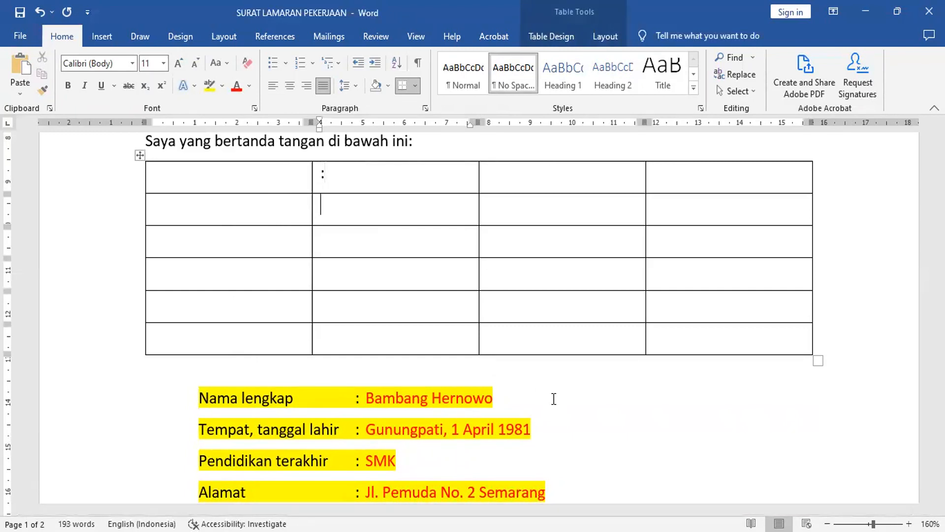
{"action": "key", "text": "Down"}
{"action": "type", "text": ":"}
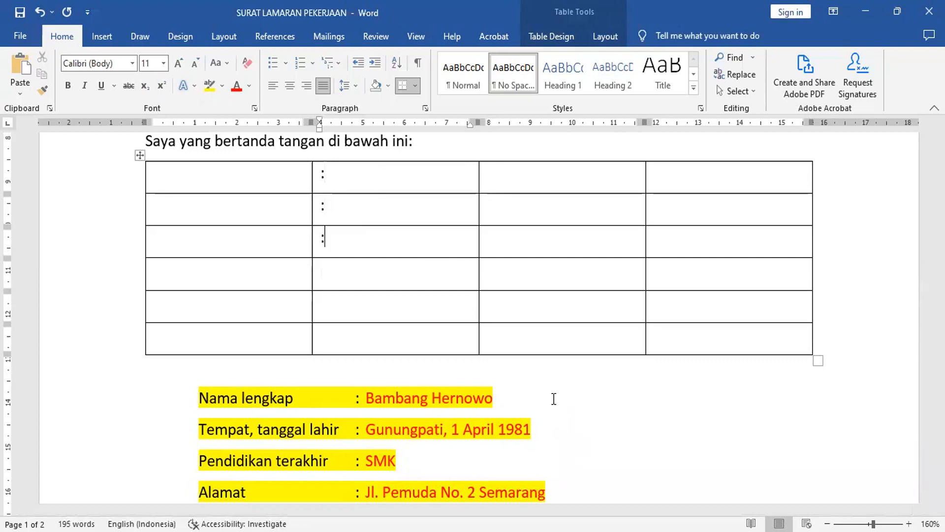
{"action": "key", "text": "Tab"}
{"action": "key", "text": "Down"}
{"action": "key", "text": "Left"}
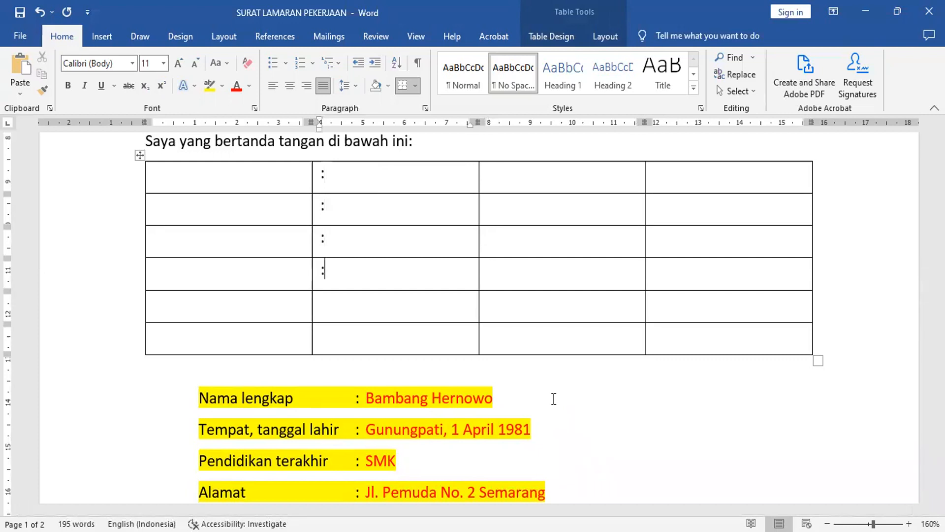
{"action": "key", "text": "Down"}
{"action": "type", "text": ":"}
{"action": "key", "text": "Down"}
{"action": "left_click_drag", "start_coordinate": [475, 121], "coordinate": [335, 159]}
{"action": "left_click", "coordinate": [375, 184]}
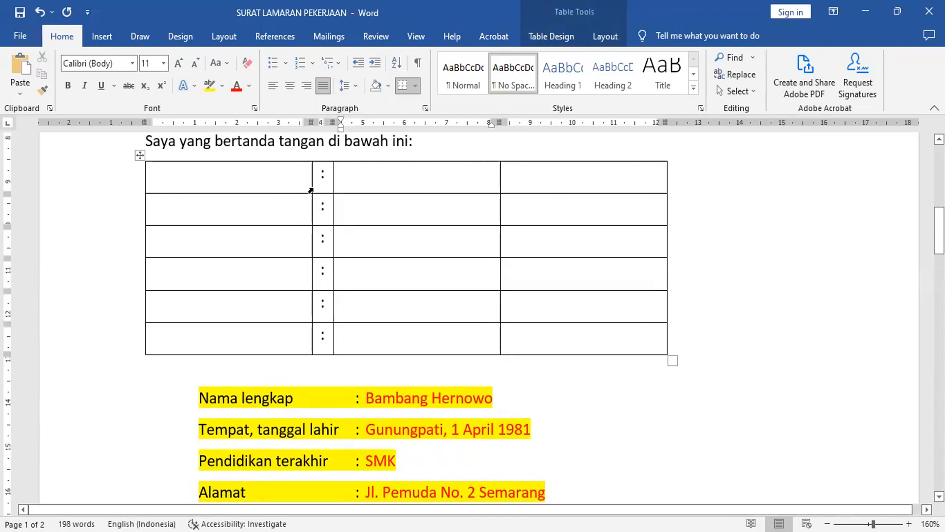
Cut the colon column out of the table and insert a new column to the right of the last column.
{"action": "left_click", "coordinate": [320, 154]}
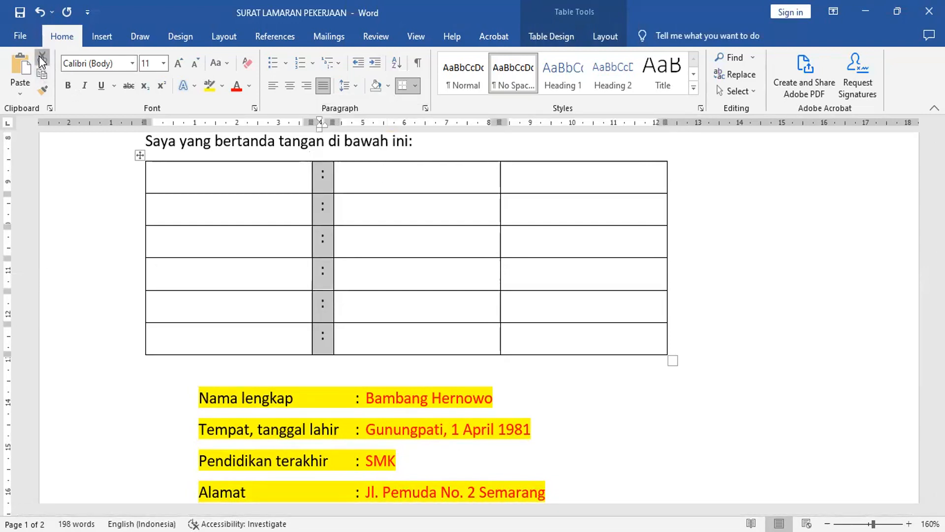
{"action": "left_click", "coordinate": [42, 57]}
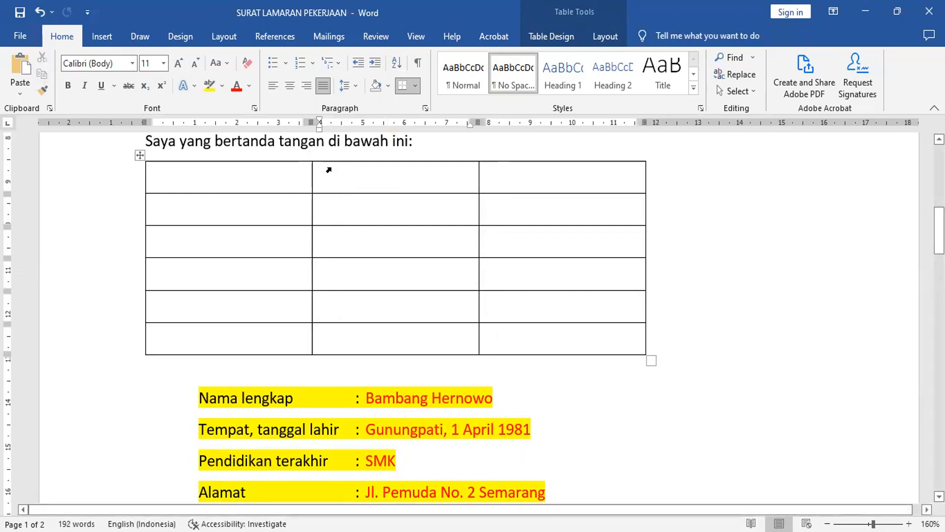
{"action": "left_click", "coordinate": [521, 157]}
{"action": "right_click", "coordinate": [523, 161]}
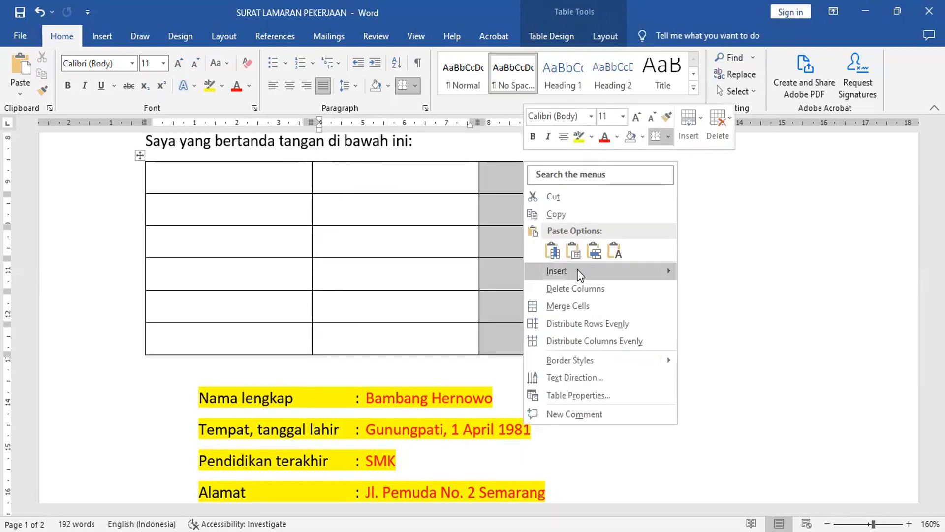
{"action": "mouse_move", "coordinate": [581, 272]}
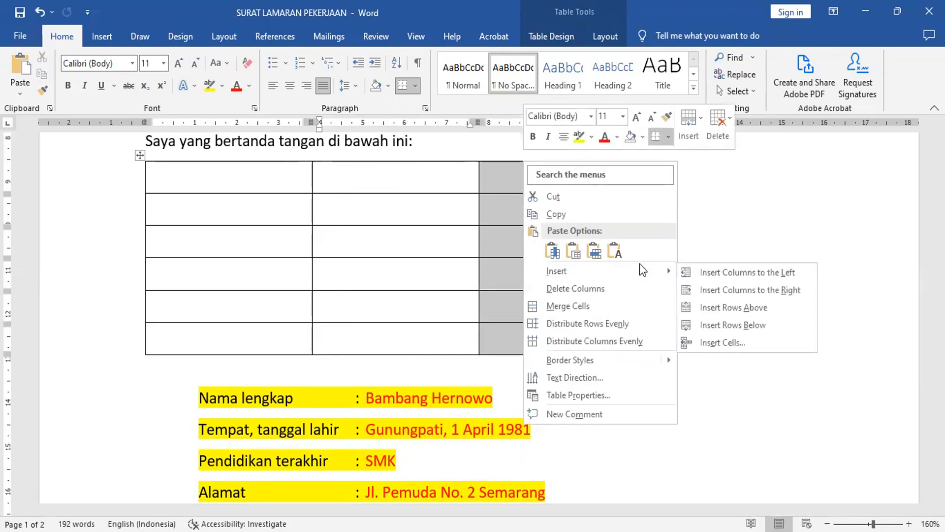
{"action": "left_click", "coordinate": [725, 293]}
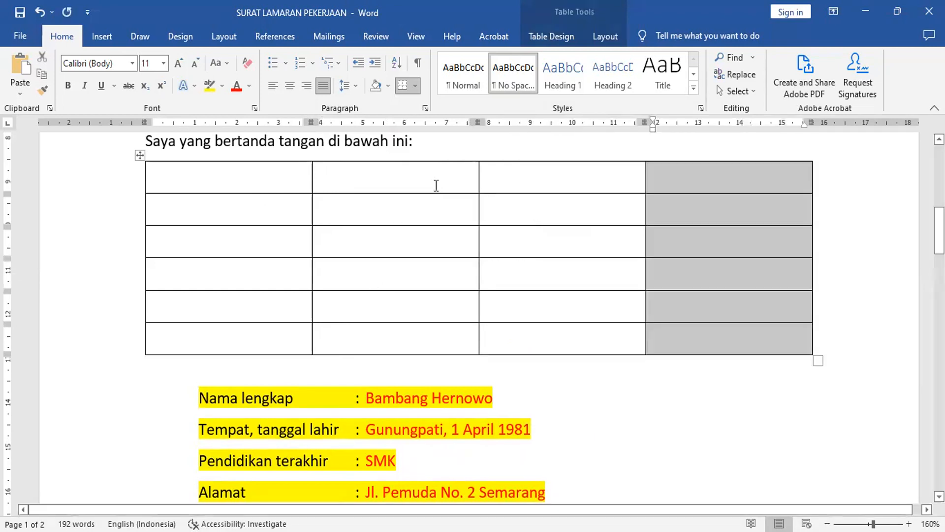
Enter colons in the first four rows and semicolons in the last two rows of the table's third column, and narrow it to fit.
{"action": "left_click", "coordinate": [534, 182]}
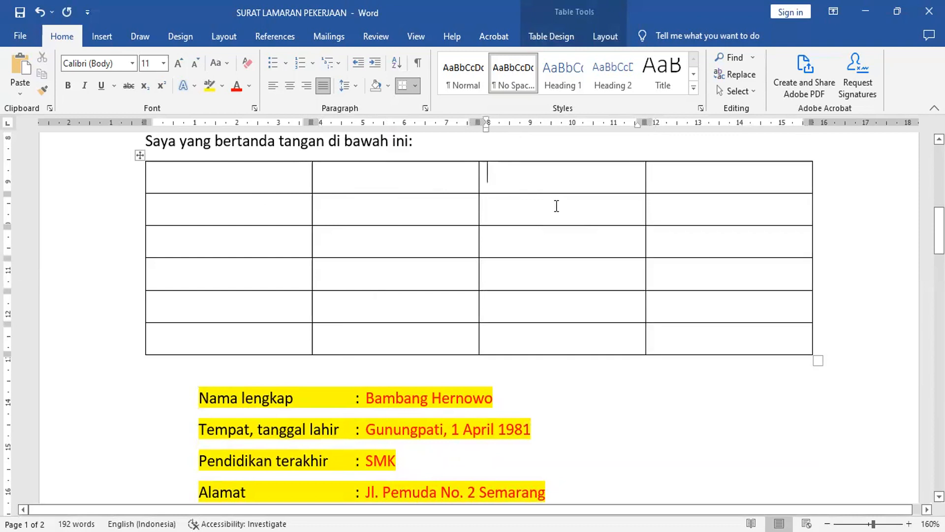
{"action": "type", "text": ":"}
{"action": "left_click", "coordinate": [556, 206]}
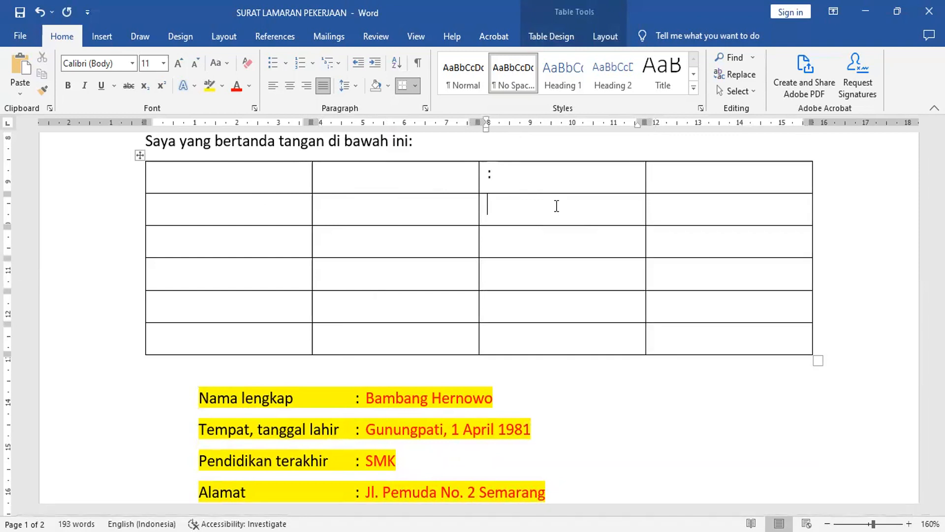
{"action": "type", "text": ":"}
{"action": "key", "text": "Down"}
{"action": "type", "text": ":"}
{"action": "key", "text": "Down"}
{"action": "type", "text": ":"}
{"action": "key", "text": "Down"}
{"action": "type", "text": ";"}
{"action": "key", "text": "Down"}
{"action": "type", "text": ";"}
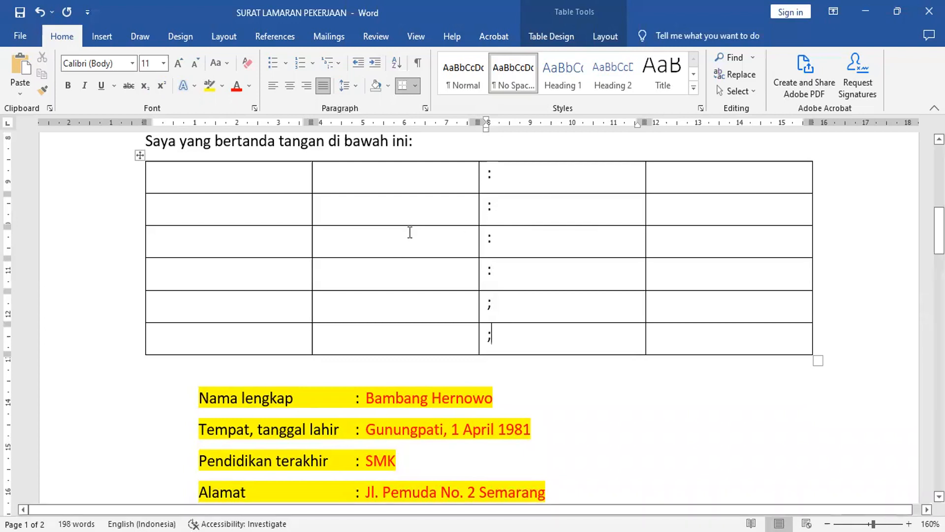
{"action": "left_click_drag", "start_coordinate": [645, 122], "coordinate": [499, 139]}
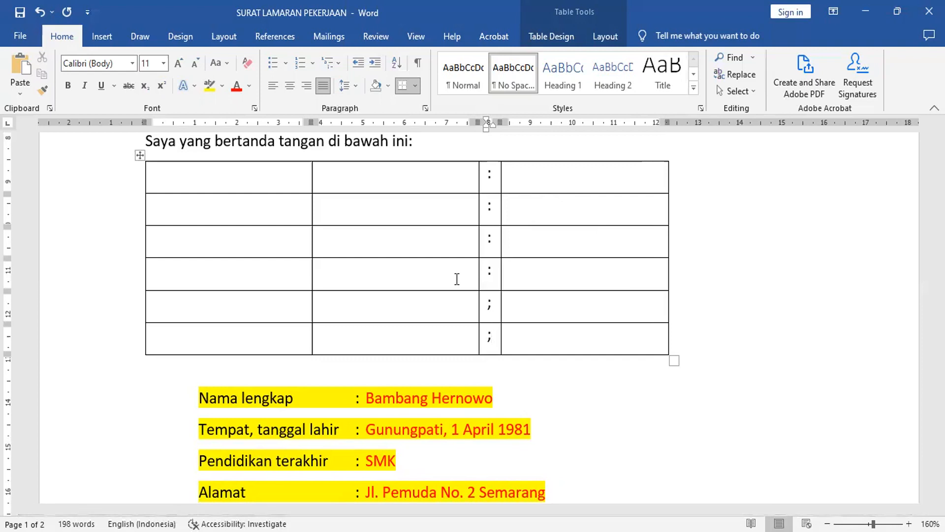
Copy the applicant's full name from the highlighted data lines into the first row of the table's fourth column.
{"action": "left_click", "coordinate": [551, 186]}
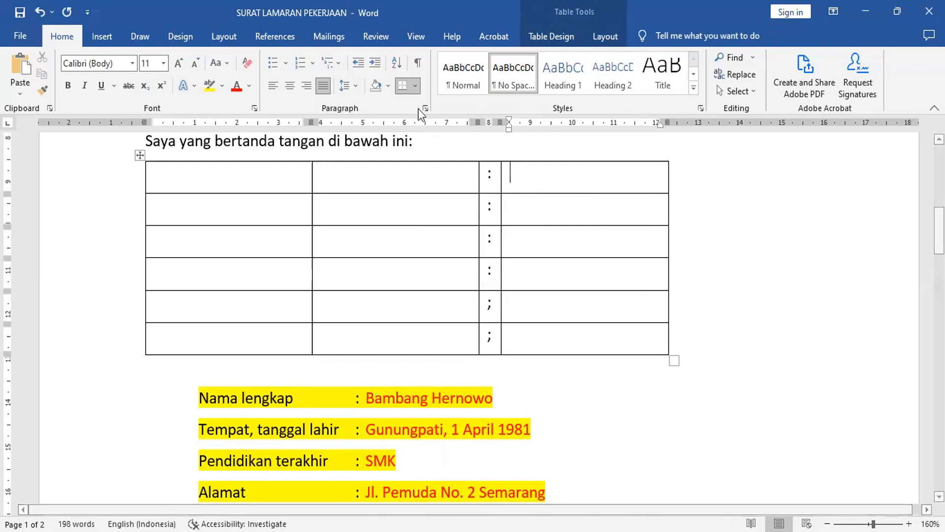
{"action": "left_click_drag", "start_coordinate": [367, 396], "coordinate": [461, 401]}
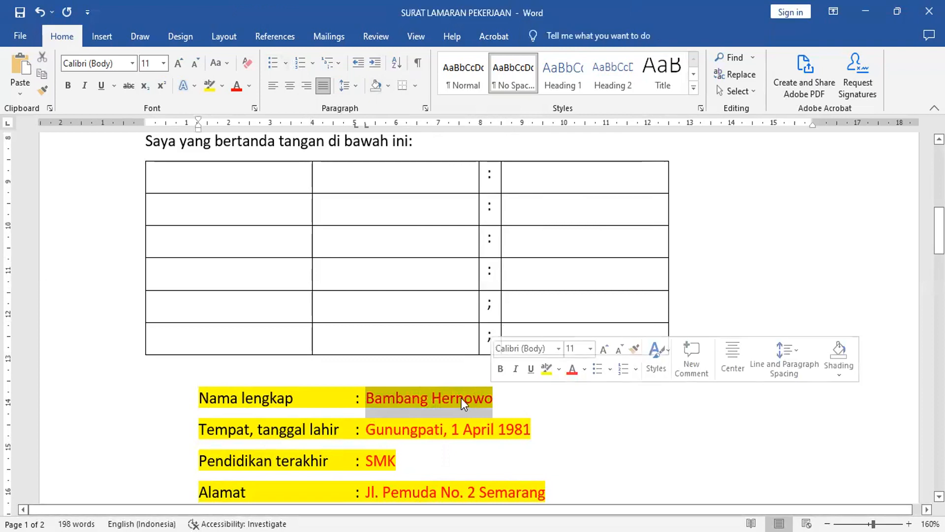
{"action": "left_click", "coordinate": [458, 398]}
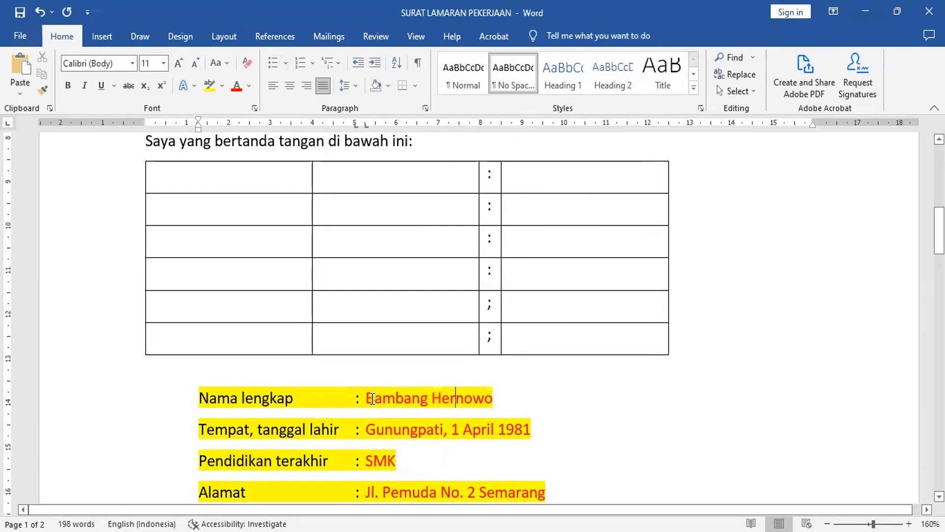
{"action": "left_click_drag", "start_coordinate": [372, 399], "coordinate": [464, 400]}
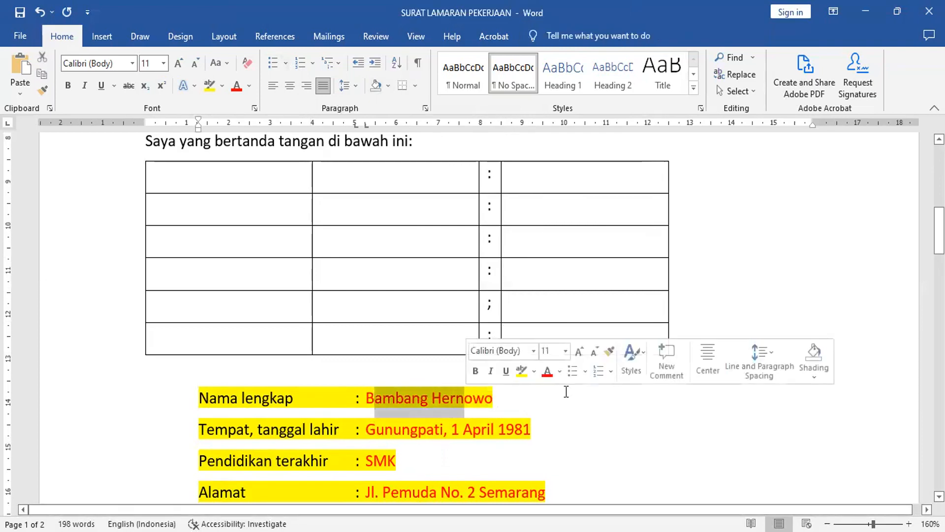
{"action": "left_click", "coordinate": [629, 437]}
{"action": "left_click_drag", "start_coordinate": [365, 396], "coordinate": [493, 396]}
{"action": "key", "text": "ctrl+c"}
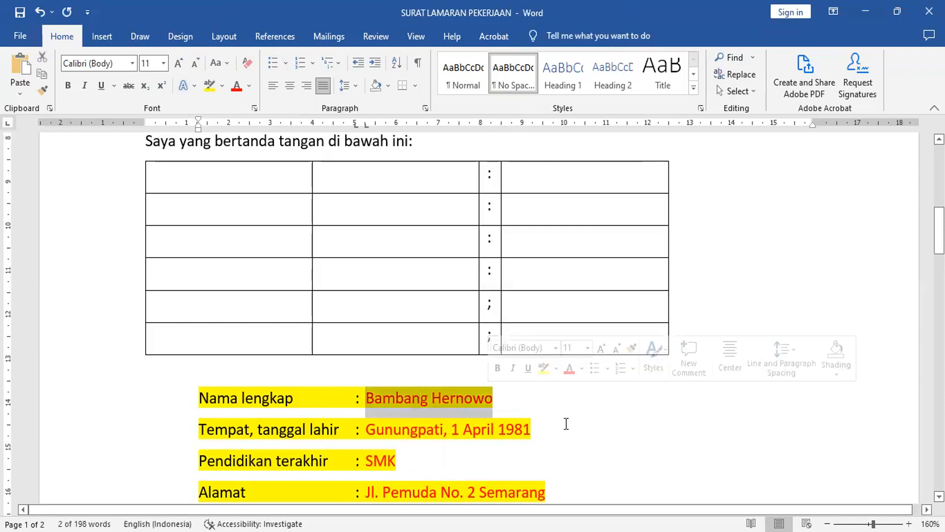
{"action": "left_click", "coordinate": [568, 180]}
{"action": "key", "text": "ctrl+v"}
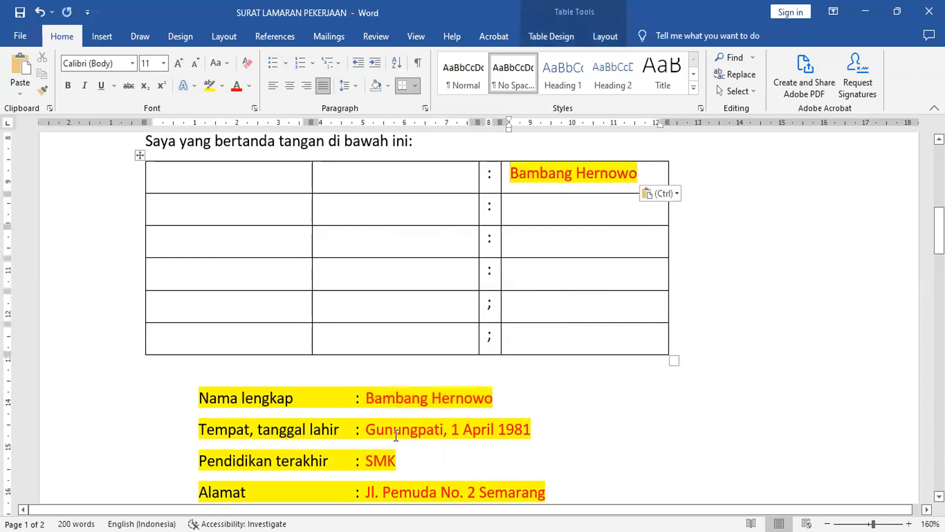
Copy the applicant's place and date of birth and the education value "SMK" into the second and third rows of the fourth column.
{"action": "left_click_drag", "start_coordinate": [371, 428], "coordinate": [537, 427]}
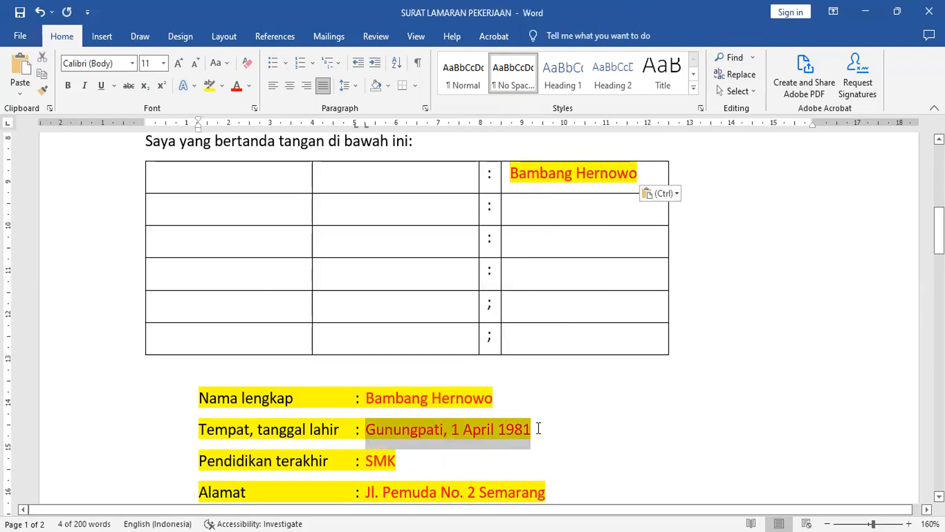
{"action": "key", "text": "ctrl+c"}
{"action": "left_click", "coordinate": [565, 206]}
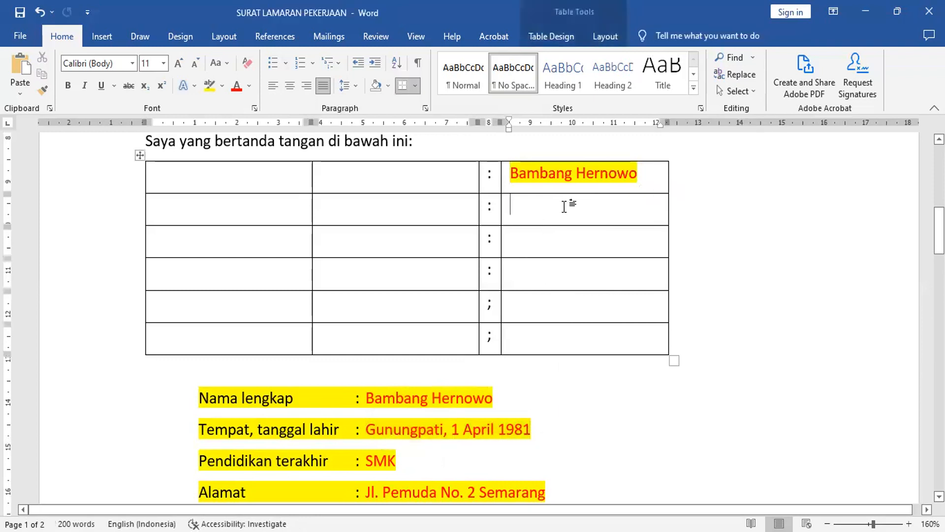
{"action": "key", "text": "ctrl+v"}
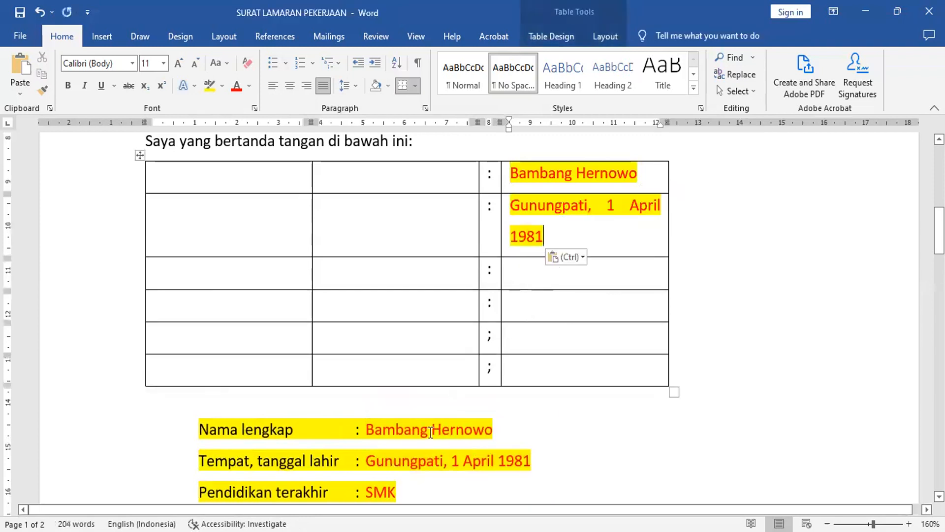
{"action": "scroll", "coordinate": [467, 406], "scroll_direction": "down", "scroll_amount": 2}
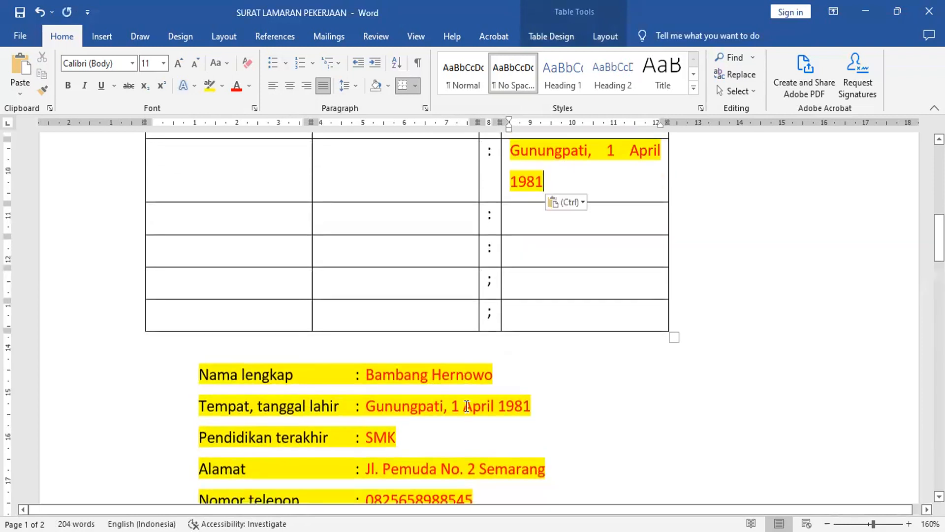
{"action": "double_click", "coordinate": [433, 429]}
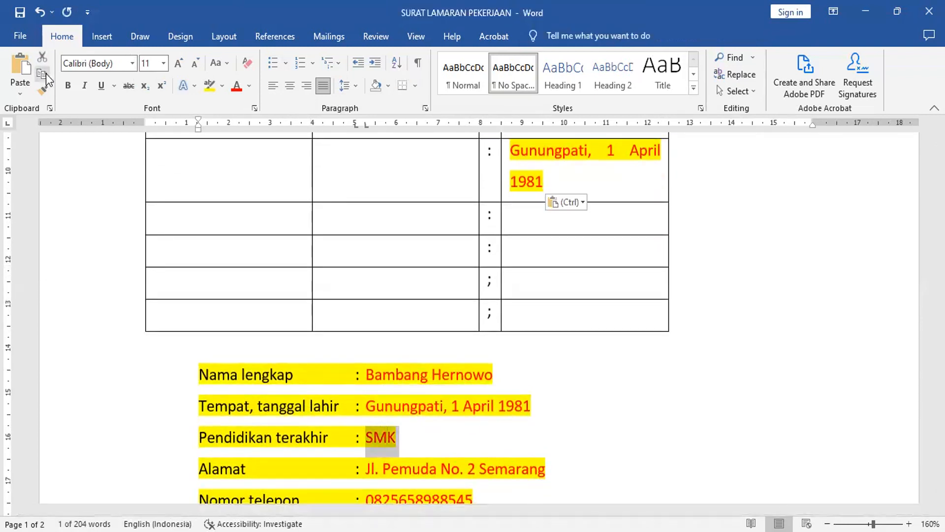
{"action": "left_click", "coordinate": [44, 73]}
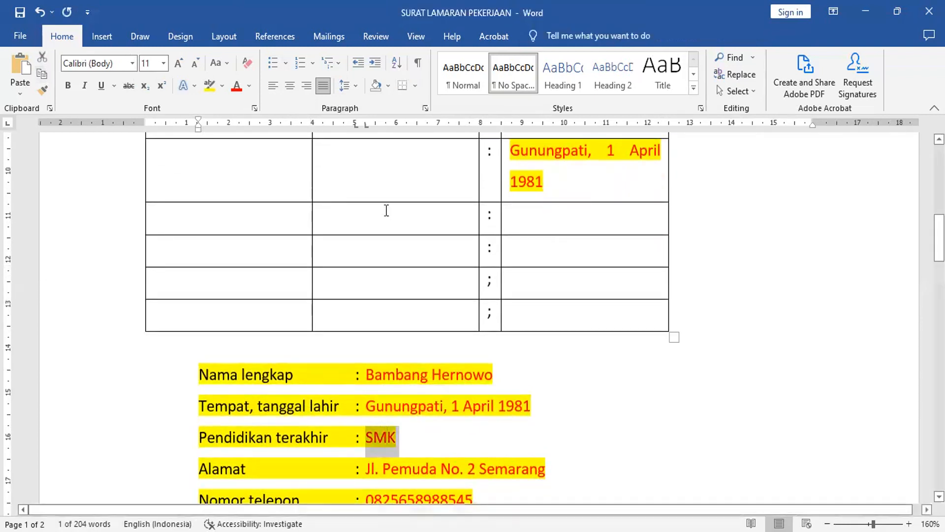
{"action": "left_click", "coordinate": [564, 217]}
{"action": "key", "text": "ctrl+v"}
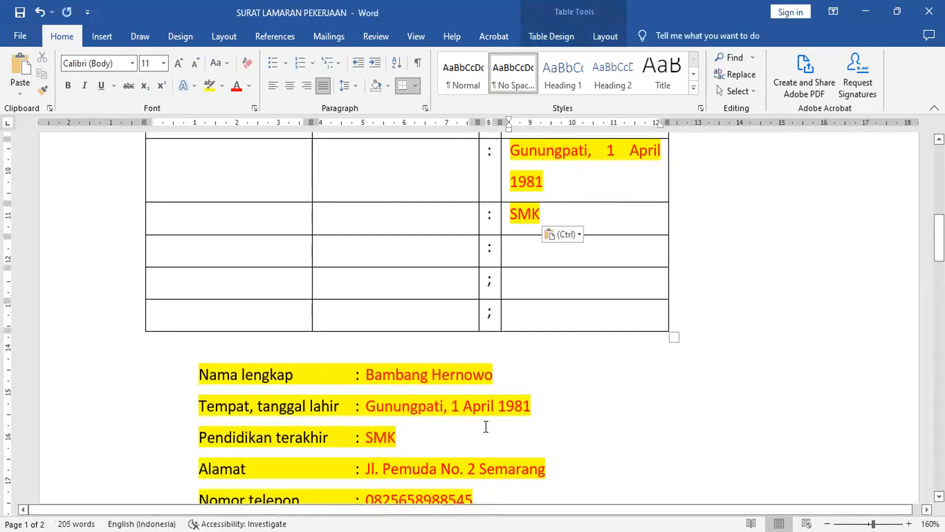
Copy the applicant's address and phone number into the fourth and fifth rows of the table's fourth column.
{"action": "left_click_drag", "start_coordinate": [366, 469], "coordinate": [548, 470]}
{"action": "left_click", "coordinate": [582, 252]}
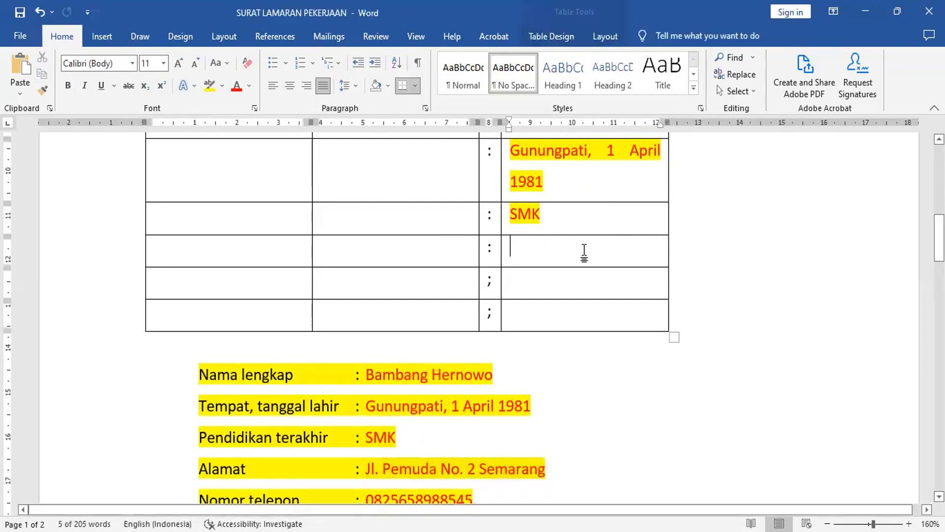
{"action": "key", "text": "ctrl+v"}
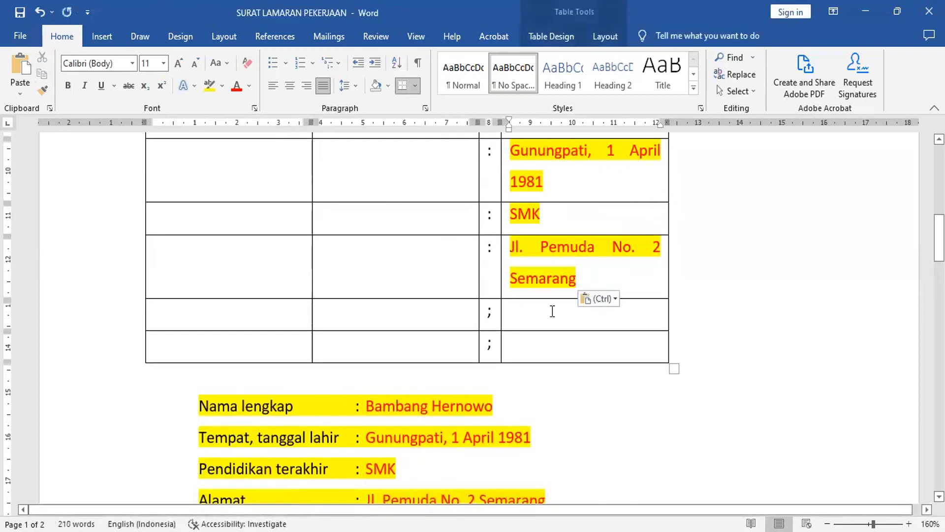
{"action": "left_click", "coordinate": [551, 310]}
{"action": "scroll", "coordinate": [580, 353], "scroll_direction": "down", "scroll_amount": 3}
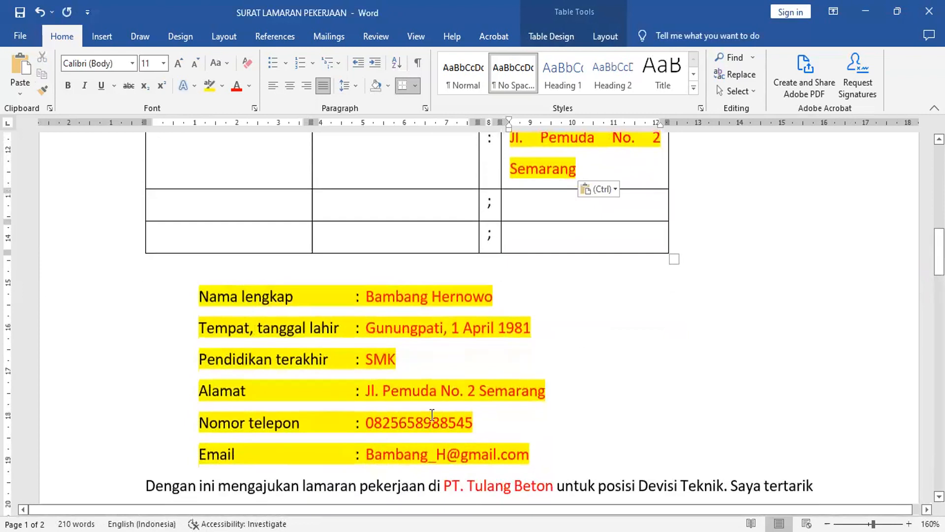
{"action": "double_click", "coordinate": [396, 424]}
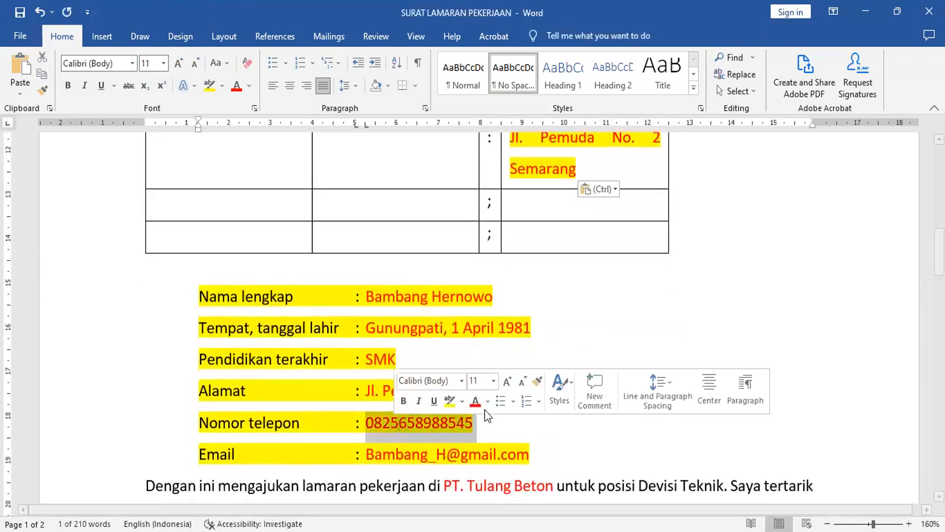
{"action": "left_click", "coordinate": [551, 214]}
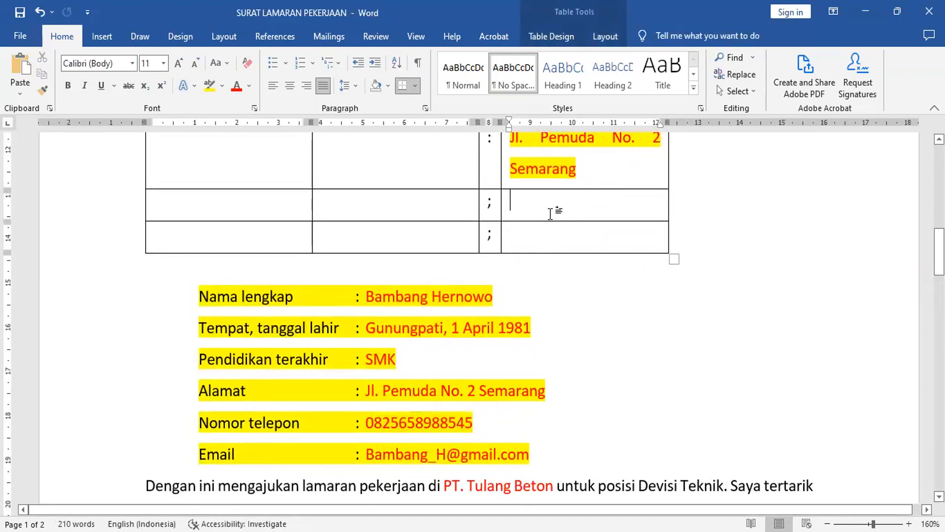
{"action": "key", "text": "ctrl+v"}
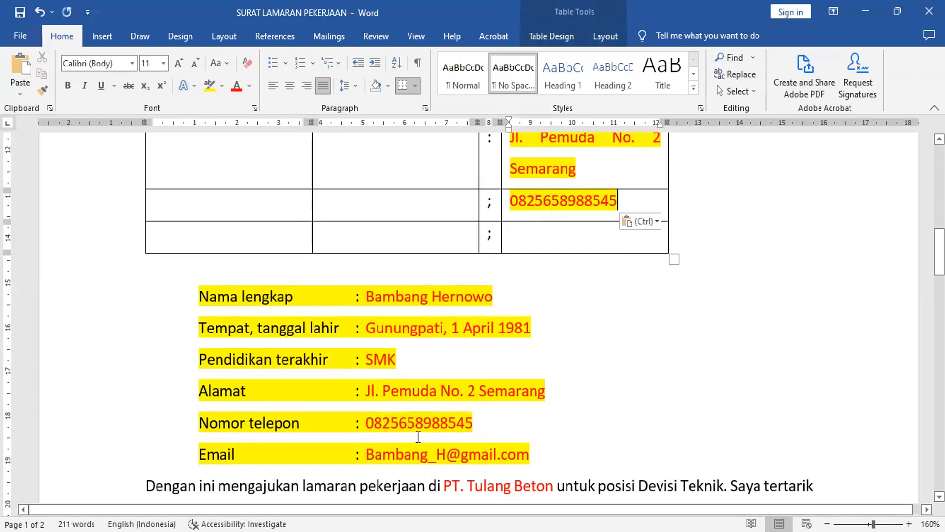
Copy the applicant's e-mail address into the last row of the fourth column and remove the extra line below it.
{"action": "double_click", "coordinate": [418, 436]}
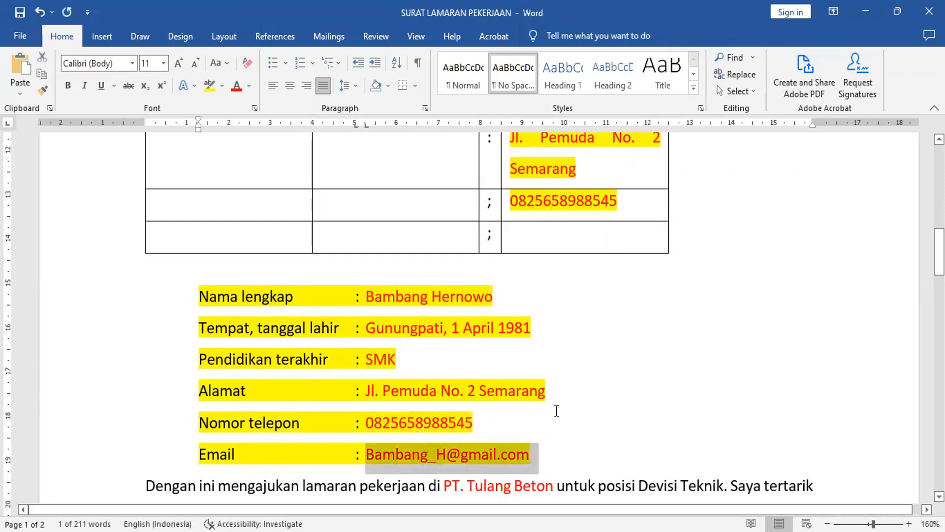
{"action": "left_click", "coordinate": [597, 240]}
{"action": "key", "text": "ctrl+v"}
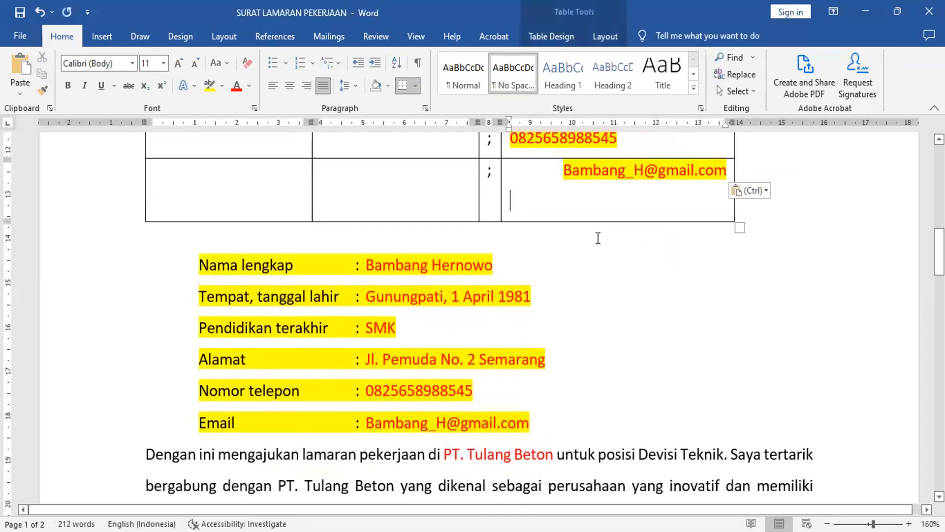
{"action": "key", "text": "BackSpace"}
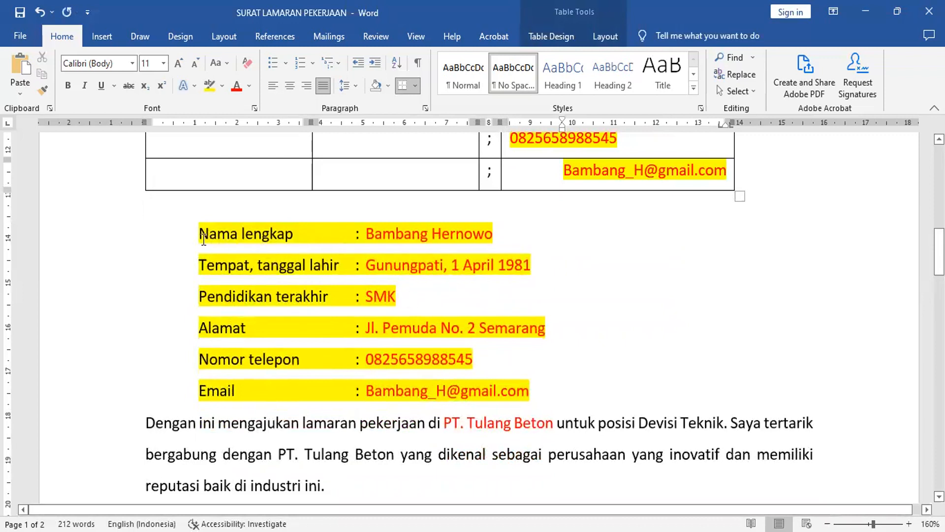
Copy the labels "Email" and "Nomor telepon" into the sixth and fifth rows of the table's second column.
{"action": "left_click_drag", "start_coordinate": [197, 237], "coordinate": [338, 238]}
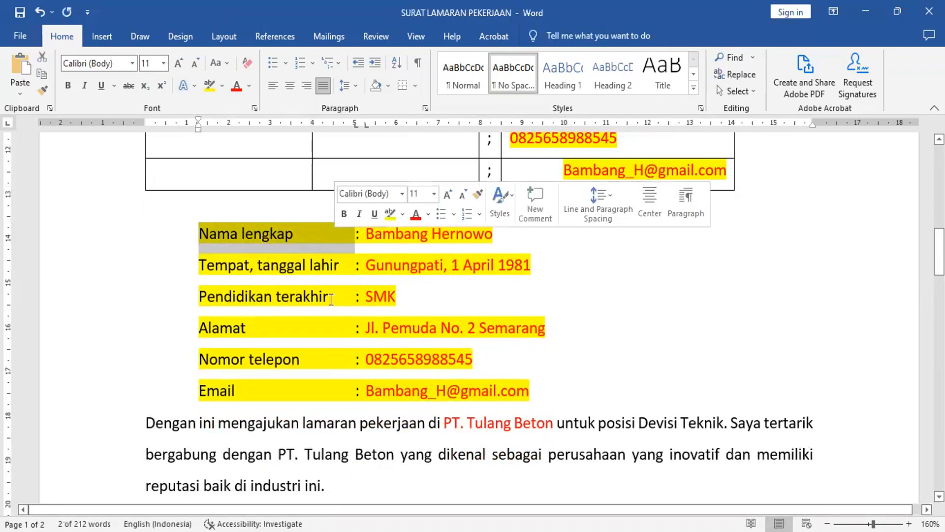
{"action": "left_click_drag", "start_coordinate": [198, 391], "coordinate": [231, 386]}
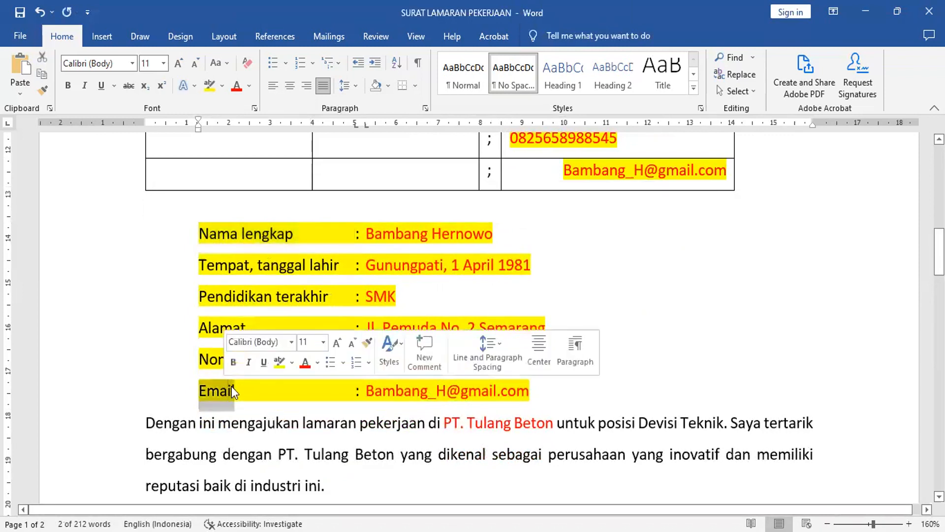
{"action": "left_click", "coordinate": [350, 175]}
{"action": "key", "text": "ctrl+v"}
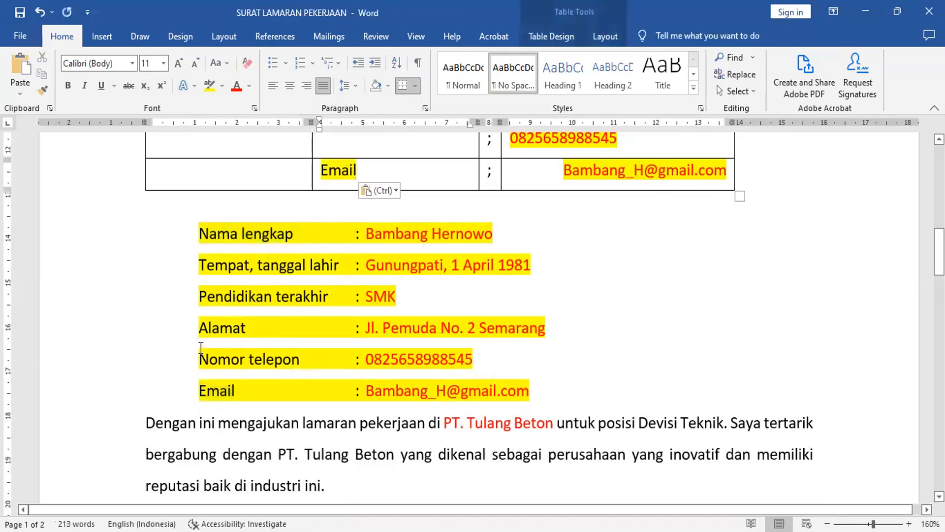
{"action": "left_click_drag", "start_coordinate": [199, 355], "coordinate": [286, 354]}
{"action": "key", "text": "ctrl+c"}
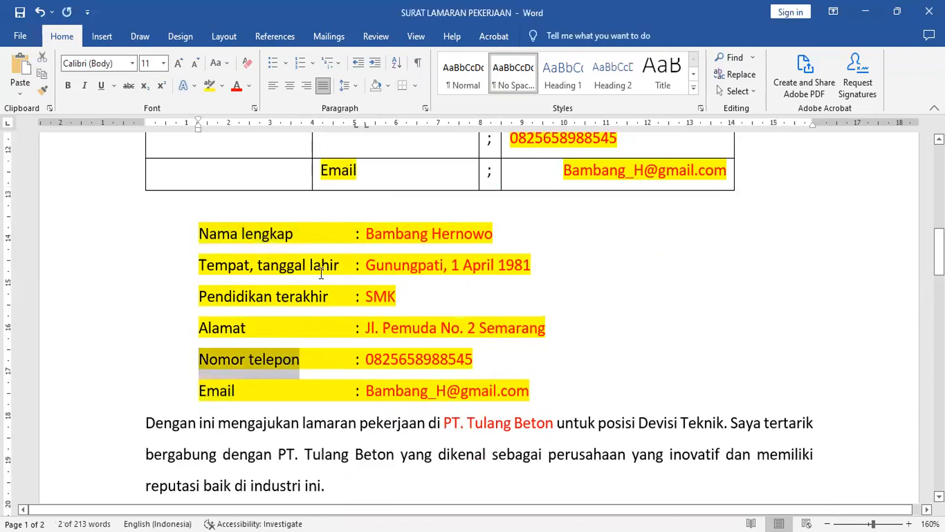
{"action": "left_click", "coordinate": [356, 148]}
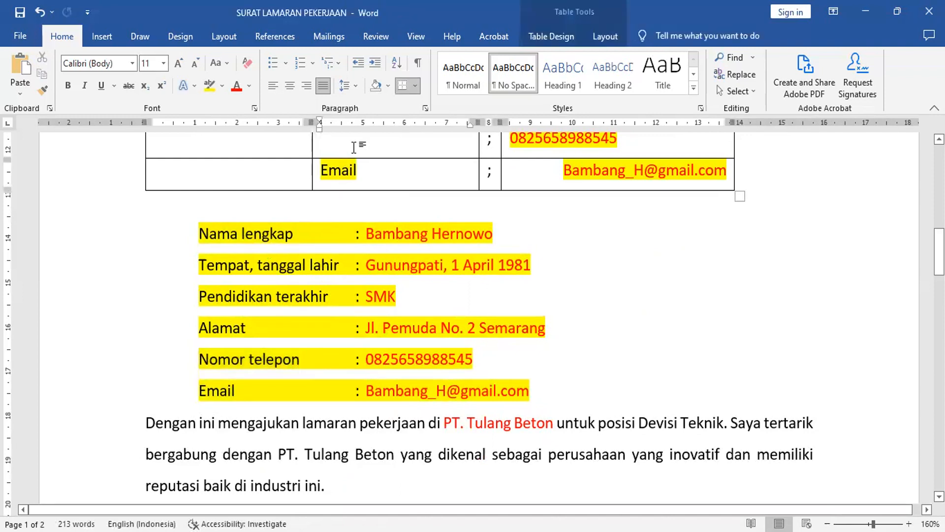
{"action": "key", "text": "ctrl+v"}
Copy the label "Alamat" into the fourth row of the table's second column.
{"action": "scroll", "coordinate": [582, 231], "scroll_direction": "up", "scroll_amount": 1}
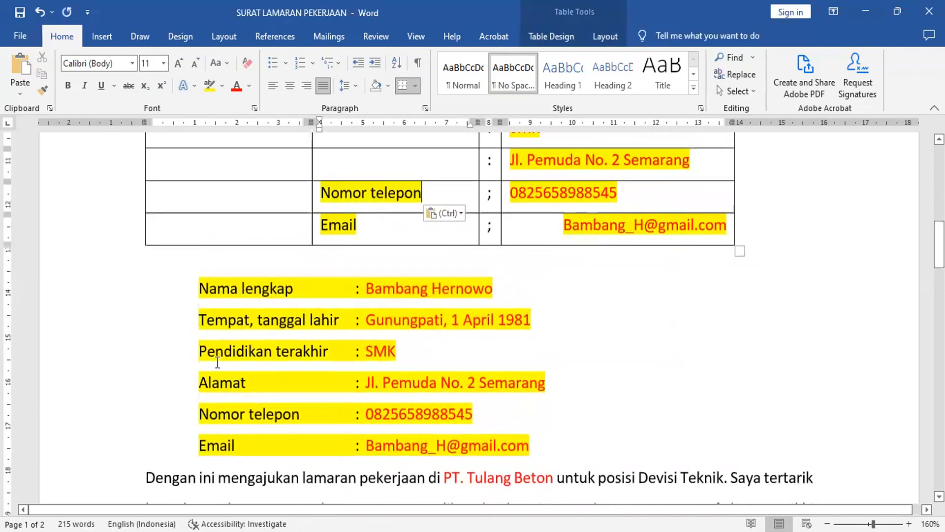
{"action": "left_click", "coordinate": [223, 382]}
{"action": "double_click", "coordinate": [225, 382]}
{"action": "key", "text": "ctrl+c"}
{"action": "left_click", "coordinate": [384, 157]}
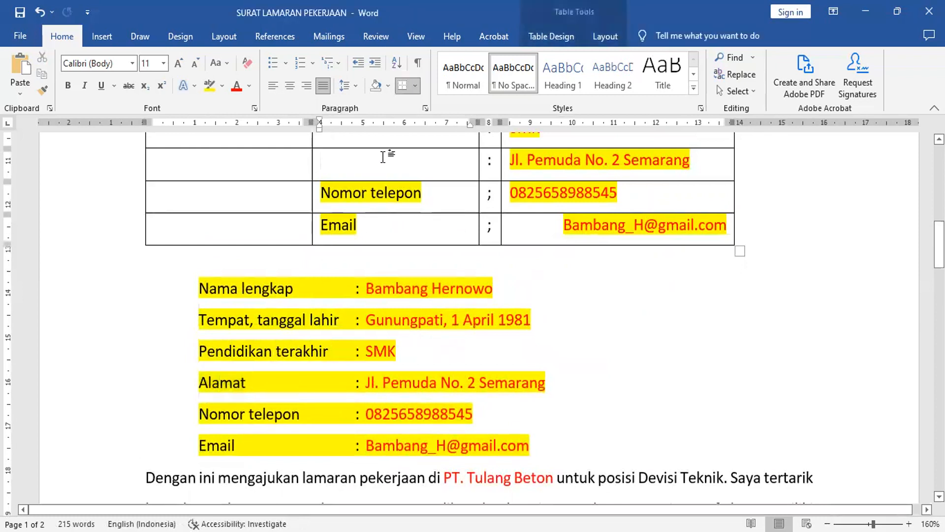
{"action": "key", "text": "ctrl+v"}
Copy the labels "Pendidikan terakhir" and "Tempat, tanggal lahir" into the third and second rows of the table's second column.
{"action": "scroll", "coordinate": [392, 217], "scroll_direction": "up", "scroll_amount": 1}
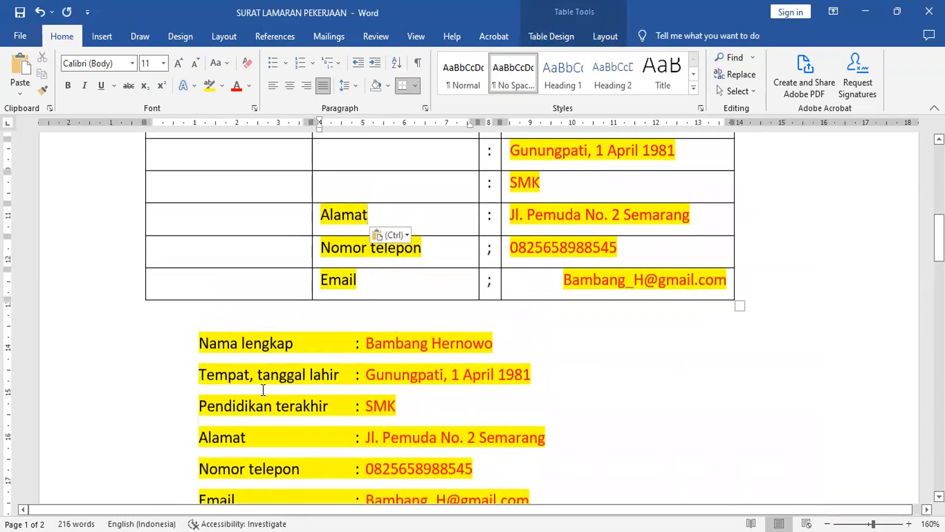
{"action": "left_click_drag", "start_coordinate": [199, 405], "coordinate": [329, 404]}
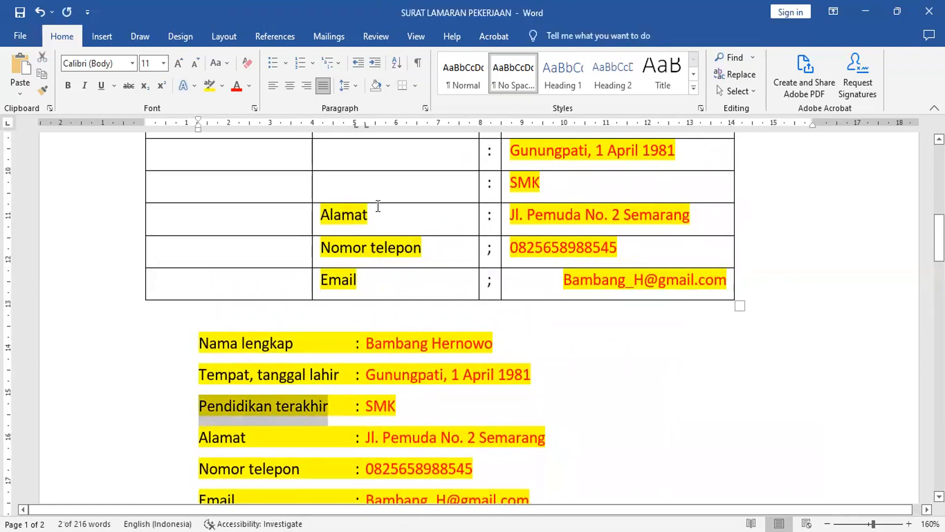
{"action": "left_click", "coordinate": [390, 189]}
{"action": "key", "text": "ctrl+v"}
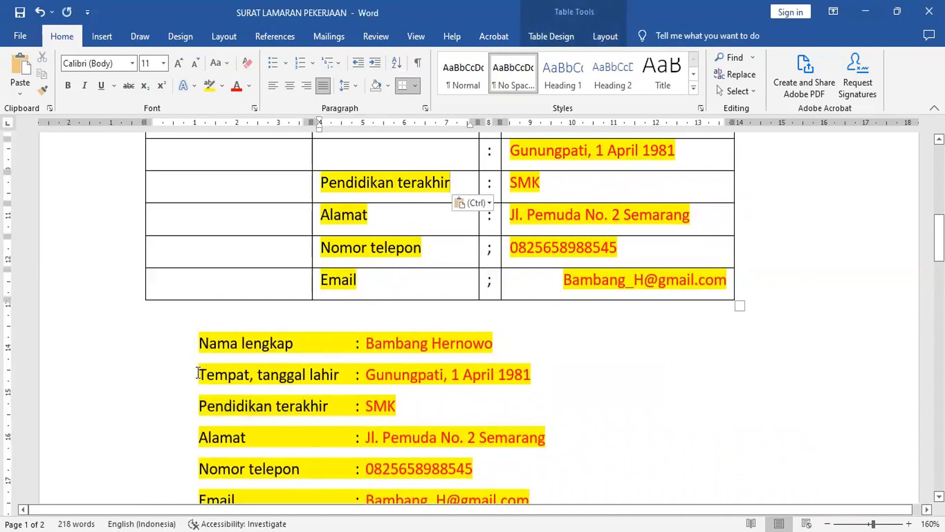
{"action": "left_click_drag", "start_coordinate": [198, 372], "coordinate": [322, 369]}
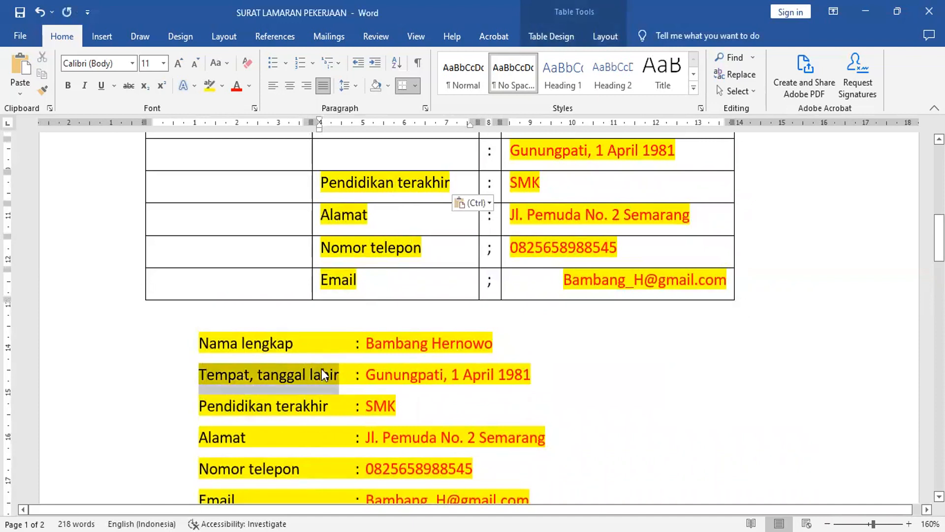
{"action": "left_click", "coordinate": [396, 152]}
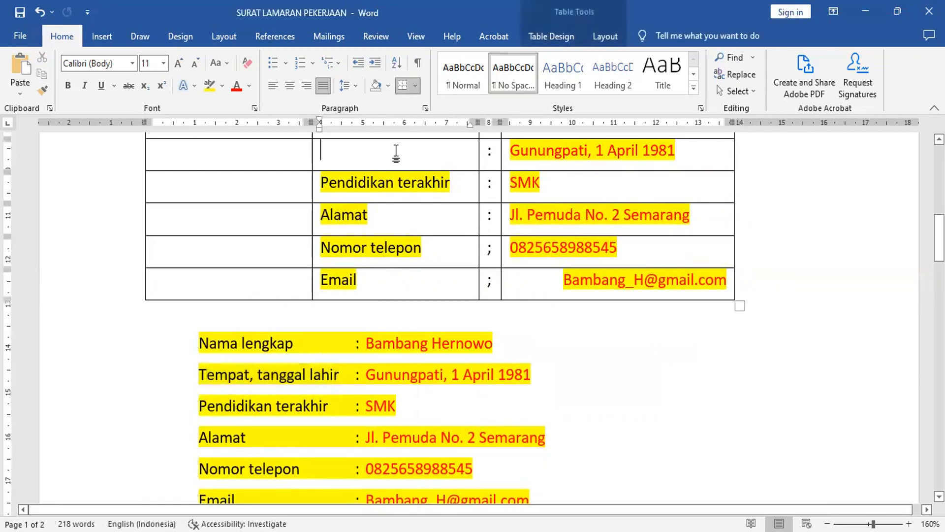
{"action": "key", "text": "ctrl+v"}
Copy the label "Nama lengkap" into the first row of the table's second column.
{"action": "scroll", "coordinate": [419, 222], "scroll_direction": "up", "scroll_amount": 1}
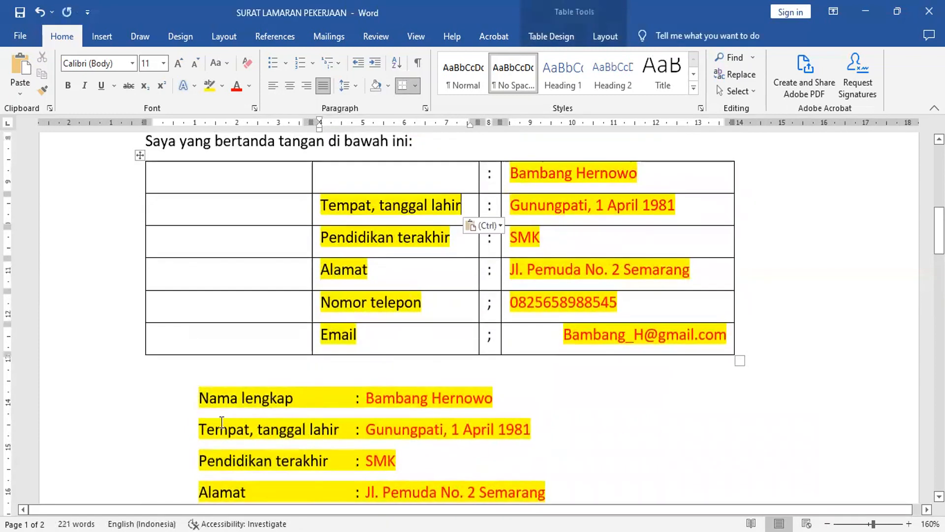
{"action": "left_click_drag", "start_coordinate": [199, 397], "coordinate": [272, 395]}
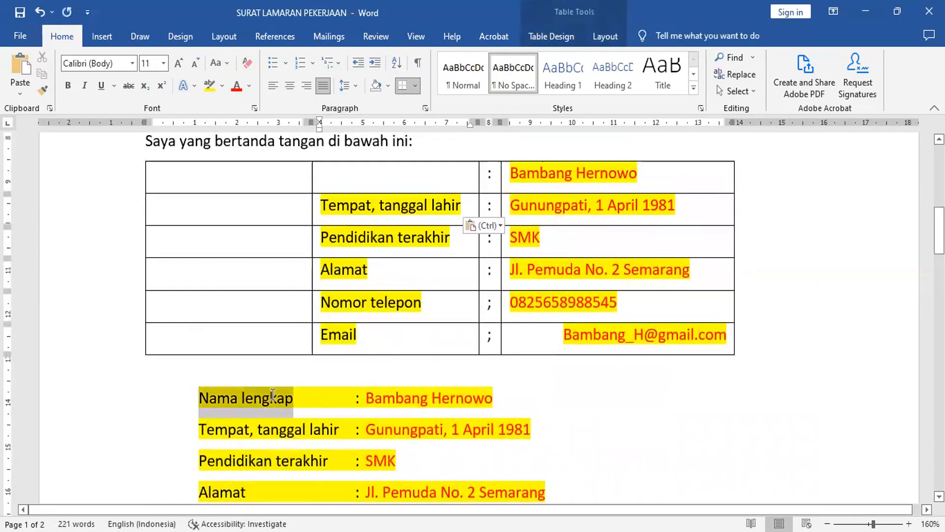
{"action": "left_click", "coordinate": [387, 180]}
{"action": "key", "text": "ctrl+v"}
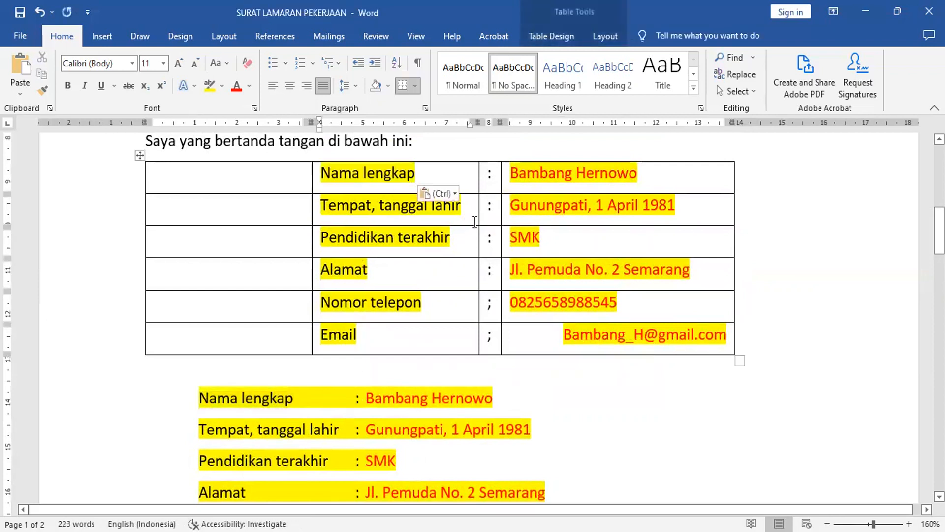
Highlight all the text in the applicant data table in turquoise.
{"action": "left_click", "coordinate": [138, 155]}
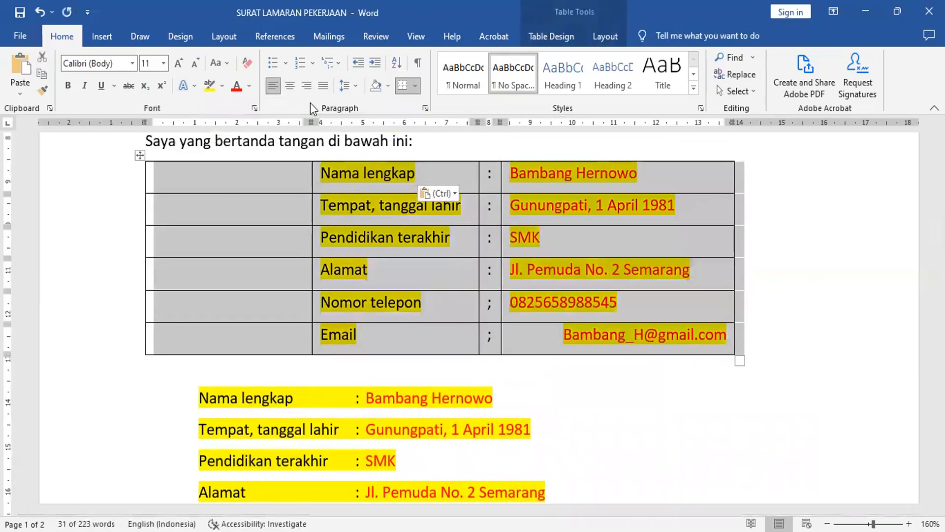
{"action": "left_click", "coordinate": [222, 86]}
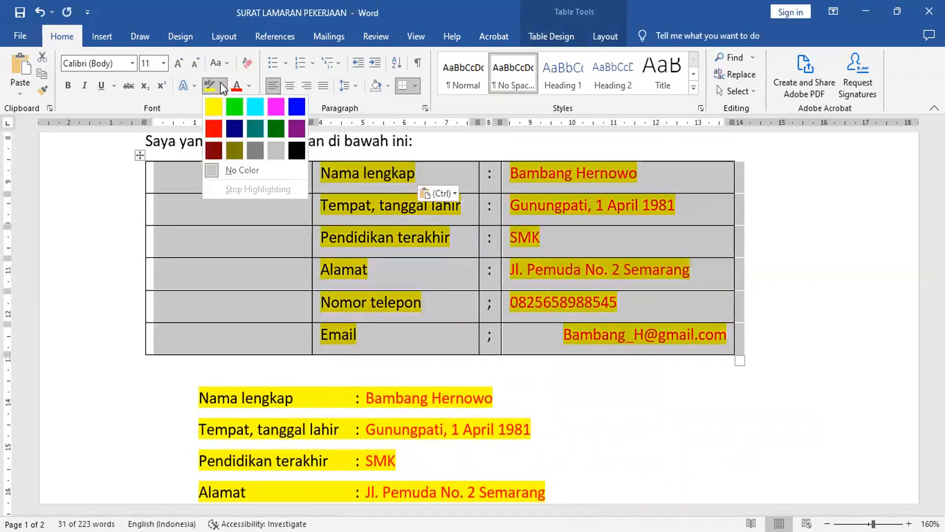
{"action": "left_click", "coordinate": [253, 107]}
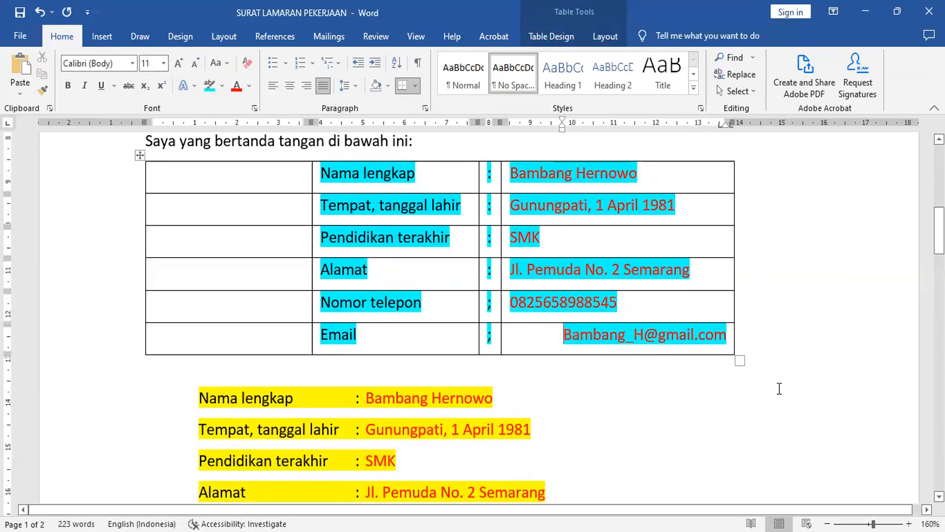
Remove the indent before the e-mail address in the table and adjust the fourth column's width so the address fits on one line.
{"action": "key", "text": "BackSpace"}
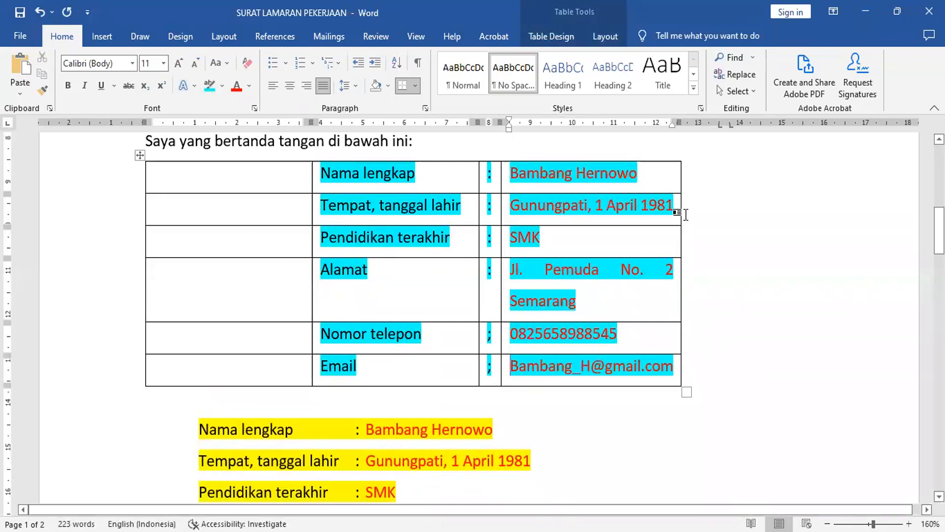
{"action": "left_click_drag", "start_coordinate": [678, 121], "coordinate": [720, 127]}
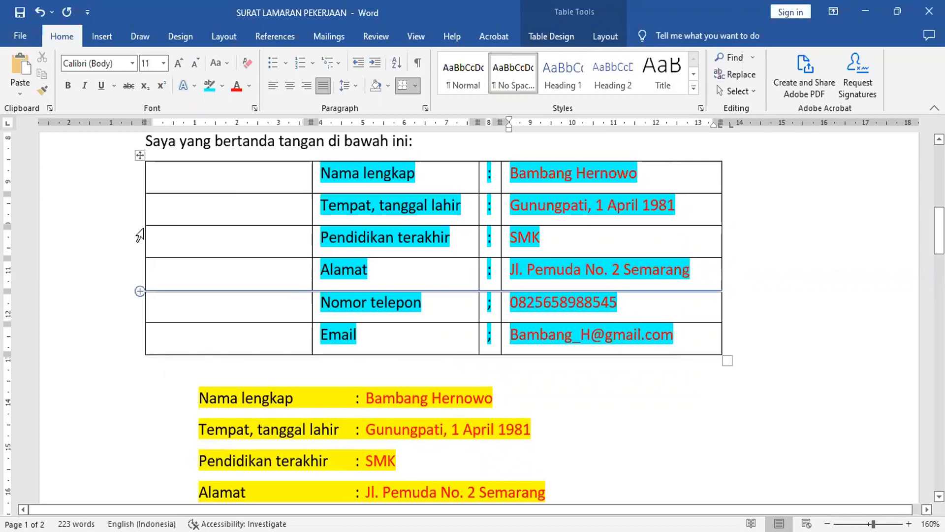
Remove all borders from the applicant data table.
{"action": "left_click", "coordinate": [140, 155]}
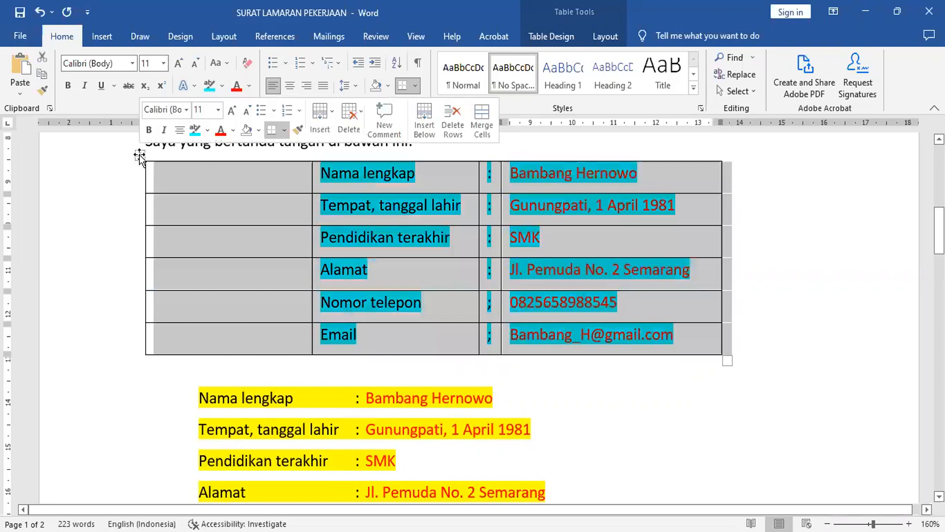
{"action": "left_click", "coordinate": [417, 87]}
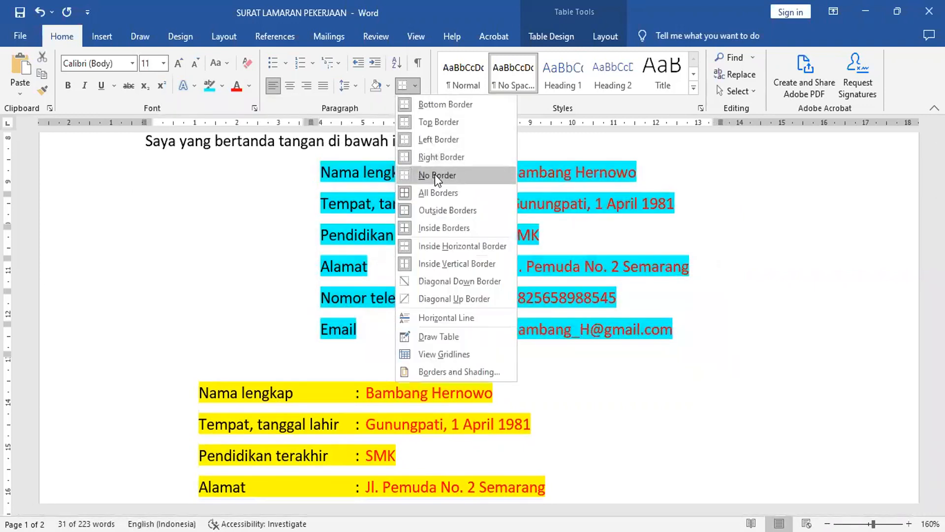
{"action": "left_click", "coordinate": [597, 331]}
{"action": "left_click", "coordinate": [728, 289]}
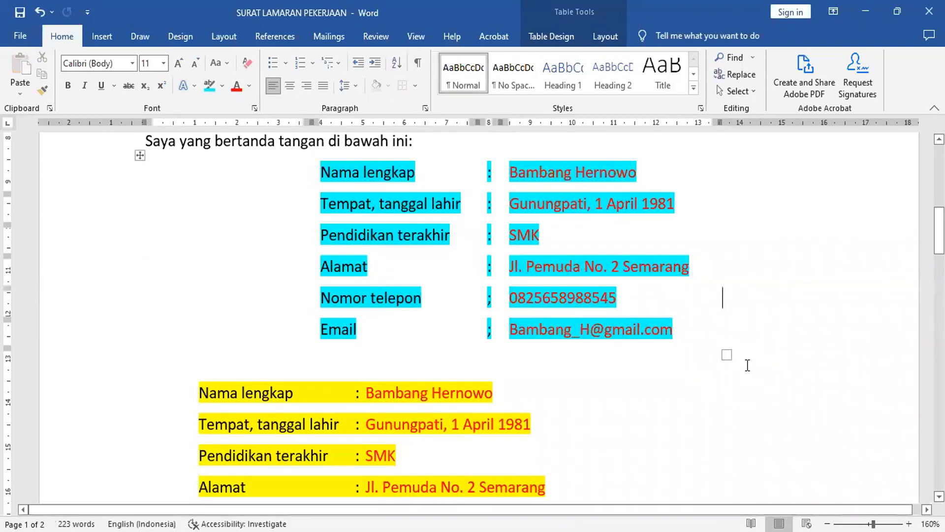
Delete the empty line between the table and the original applicant data list.
{"action": "scroll", "coordinate": [747, 366], "scroll_direction": "down", "scroll_amount": 1}
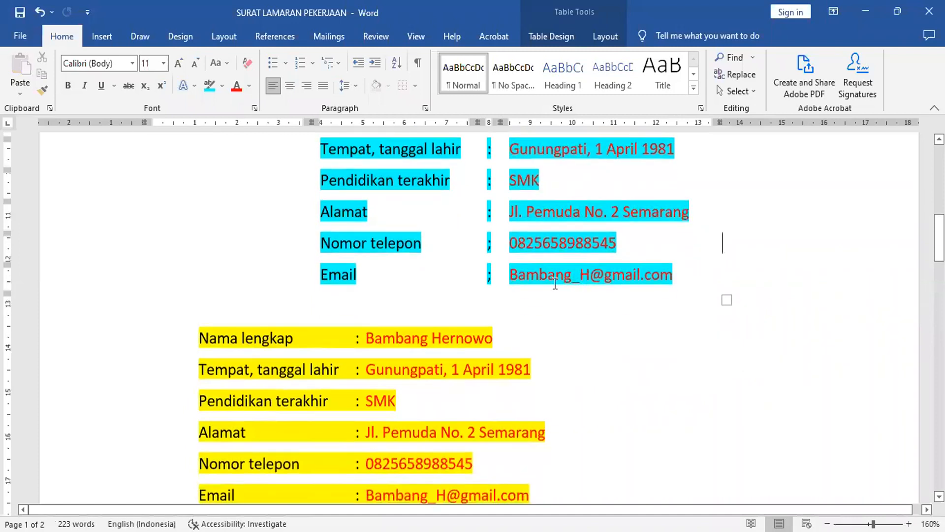
{"action": "left_click", "coordinate": [467, 313]}
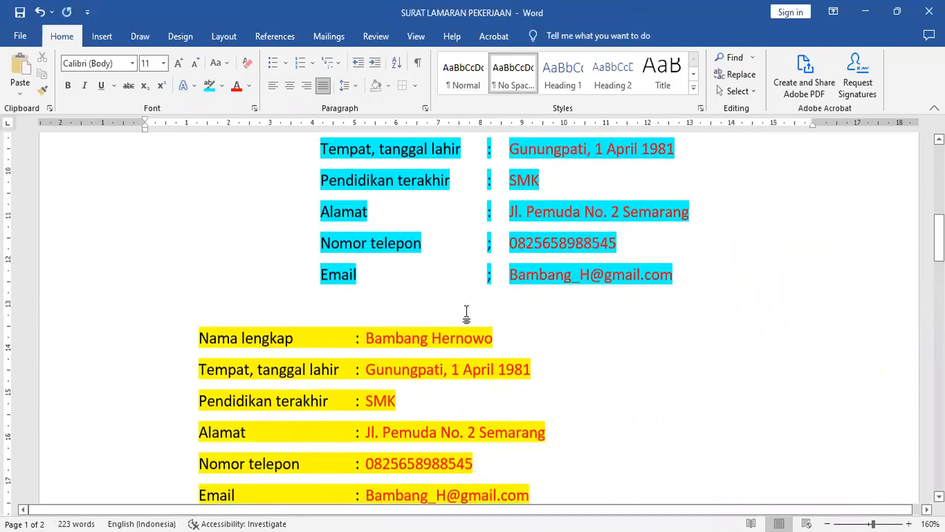
{"action": "key", "text": "Delete"}
Narrow the table's empty first column to about 1 cm to bring its labels near the original list's indent.
{"action": "scroll", "coordinate": [538, 338], "scroll_direction": "up", "scroll_amount": 2}
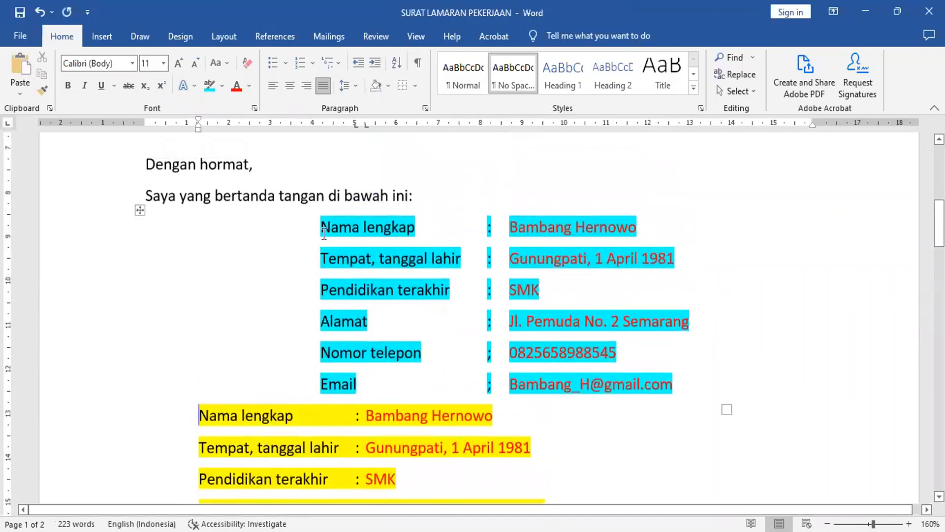
{"action": "left_click", "coordinate": [210, 253]}
{"action": "left_click", "coordinate": [232, 222]}
{"action": "left_click_drag", "start_coordinate": [315, 120], "coordinate": [194, 148]}
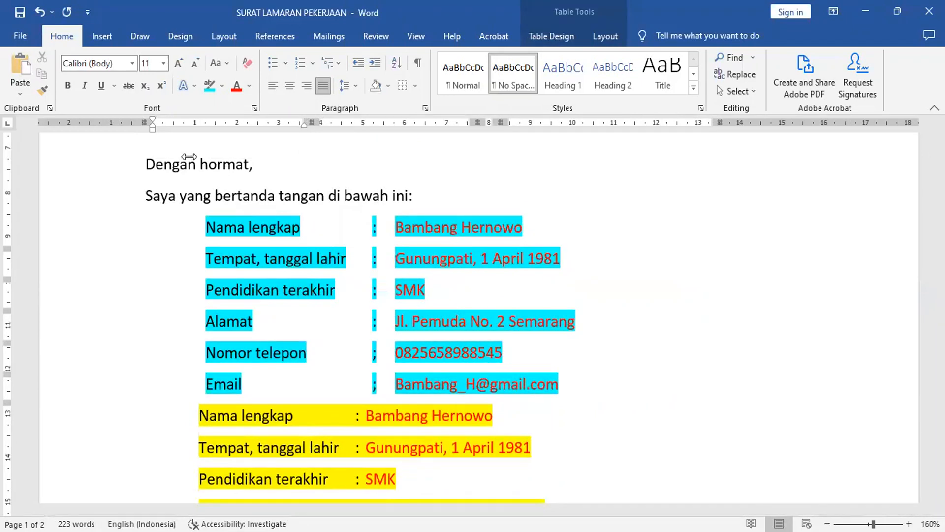
{"action": "left_click", "coordinate": [694, 301]}
{"action": "scroll", "coordinate": [709, 357], "scroll_direction": "down", "scroll_amount": 3}
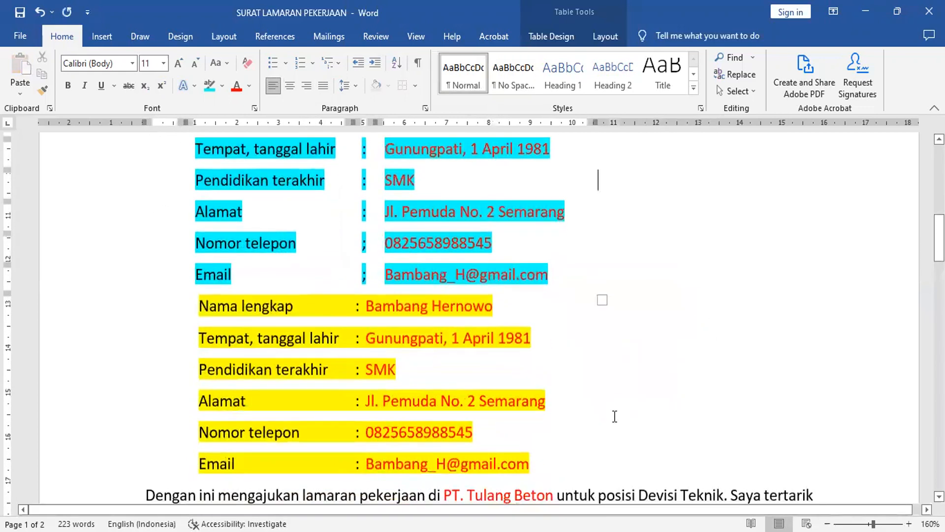
{"action": "scroll", "coordinate": [402, 356], "scroll_direction": "up", "scroll_amount": 3}
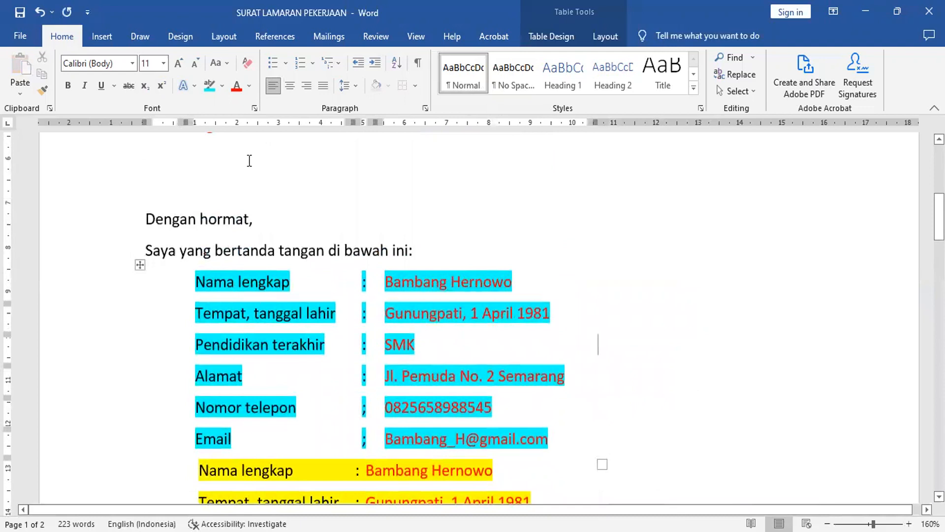
Set the width of the table's empty first column to about 2 cm to indent the labels further.
{"action": "left_click", "coordinate": [205, 268]}
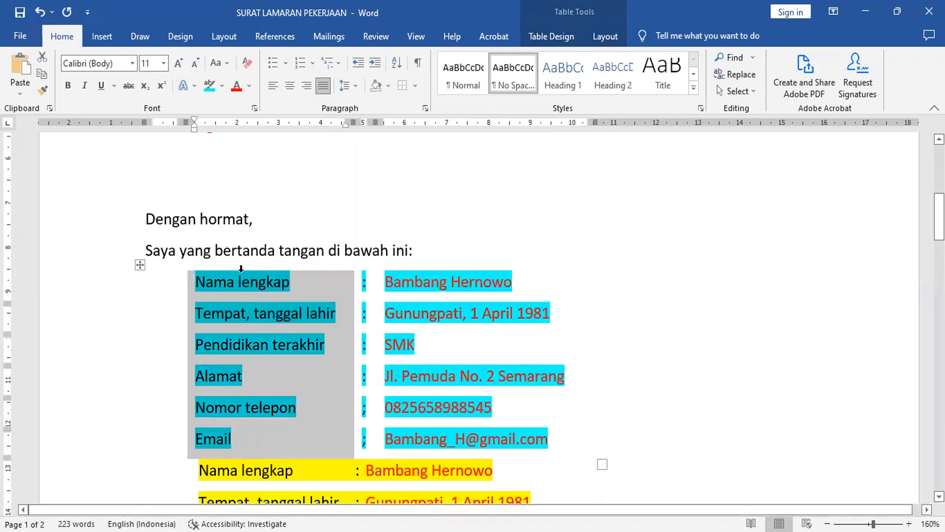
{"action": "left_click", "coordinate": [166, 285]}
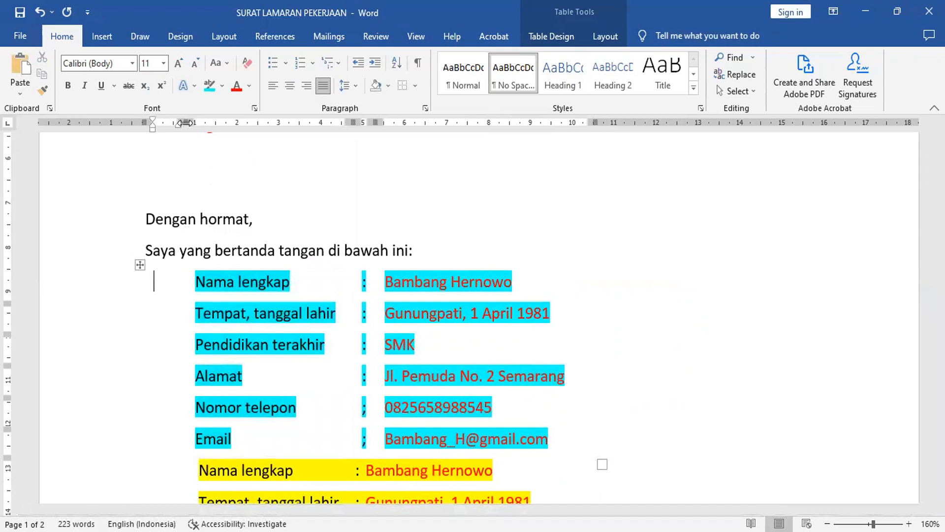
{"action": "left_click_drag", "start_coordinate": [187, 122], "coordinate": [239, 123]}
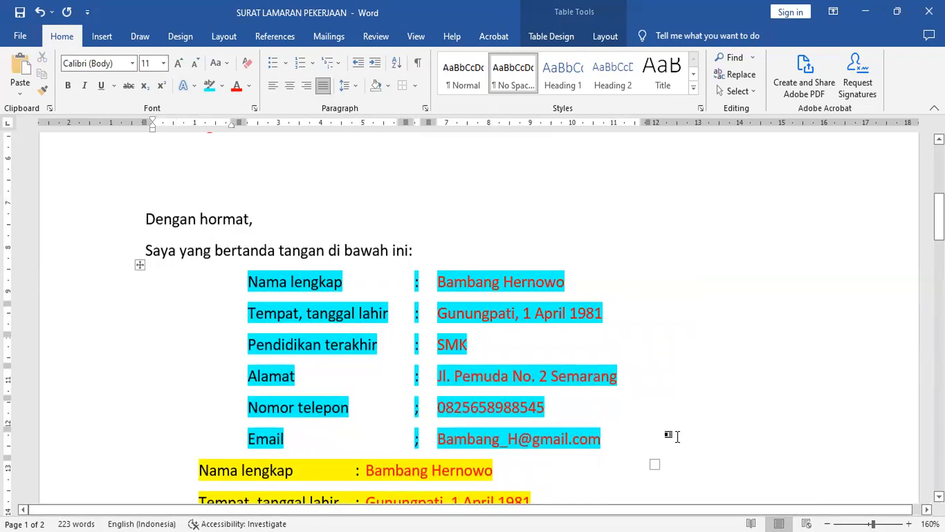
{"action": "left_click", "coordinate": [558, 352]}
Clear the highlight colour from the whole applicant data table.
{"action": "left_click", "coordinate": [138, 265]}
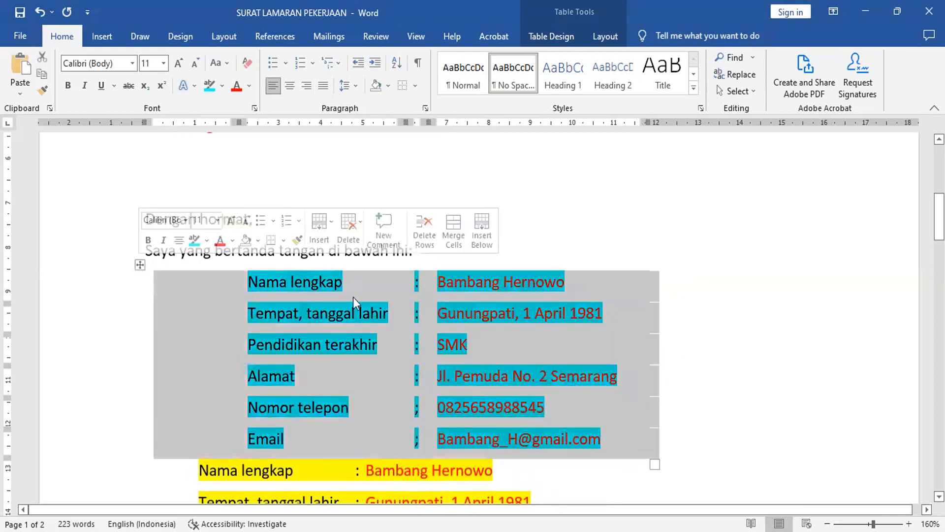
{"action": "left_click", "coordinate": [222, 86]}
{"action": "left_click", "coordinate": [229, 171]}
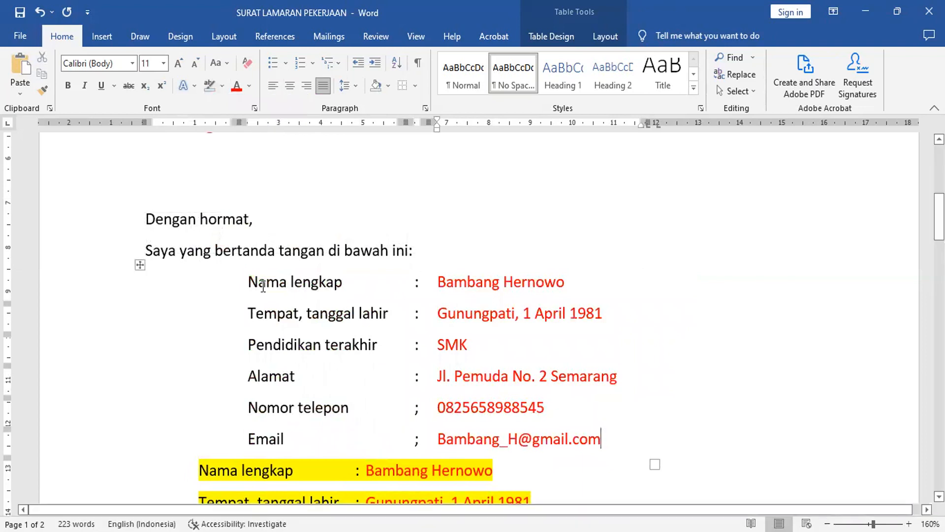
Select the six lines of the original applicant data list and compare them with the table above.
{"action": "scroll", "coordinate": [429, 371], "scroll_direction": "down", "scroll_amount": 2}
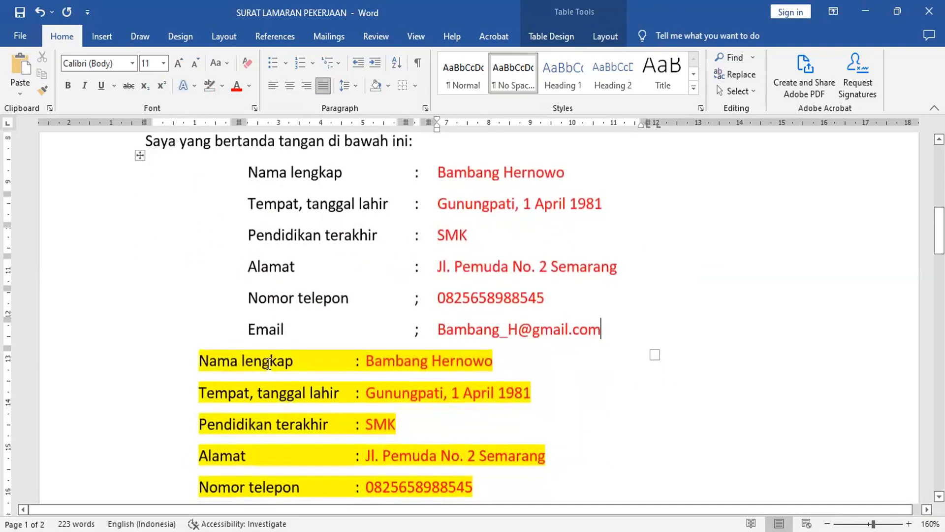
{"action": "left_click", "coordinate": [195, 355]}
{"action": "scroll", "coordinate": [522, 416], "scroll_direction": "down", "scroll_amount": 2}
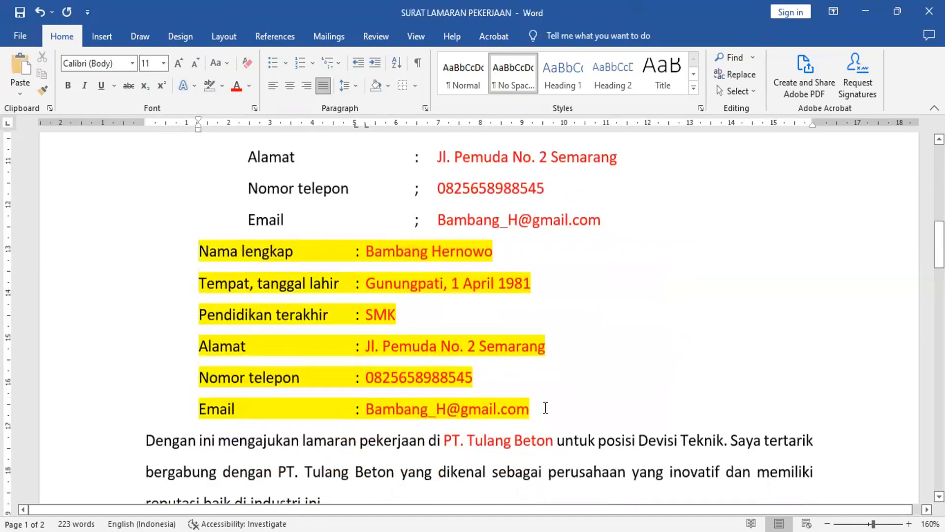
{"action": "left_click", "coordinate": [544, 409], "text": "shift"}
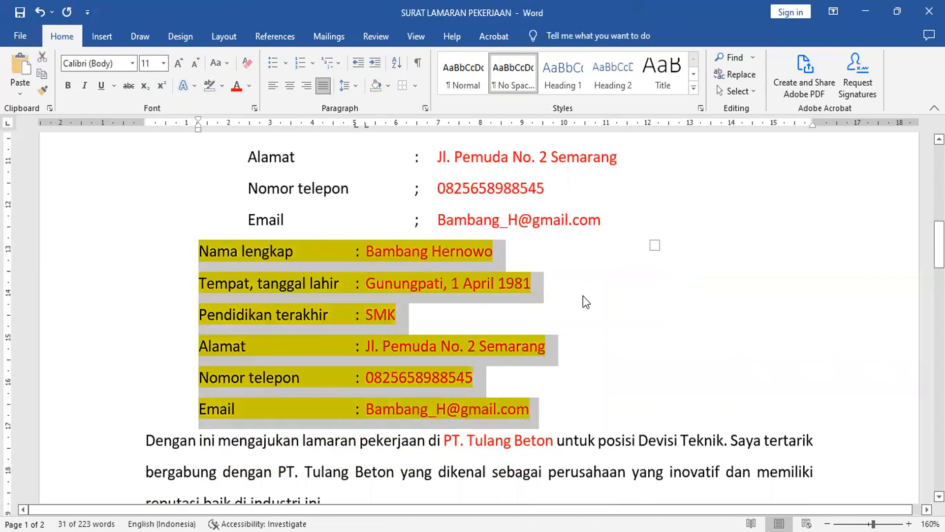
{"action": "scroll", "coordinate": [591, 298], "scroll_direction": "up", "scroll_amount": 4}
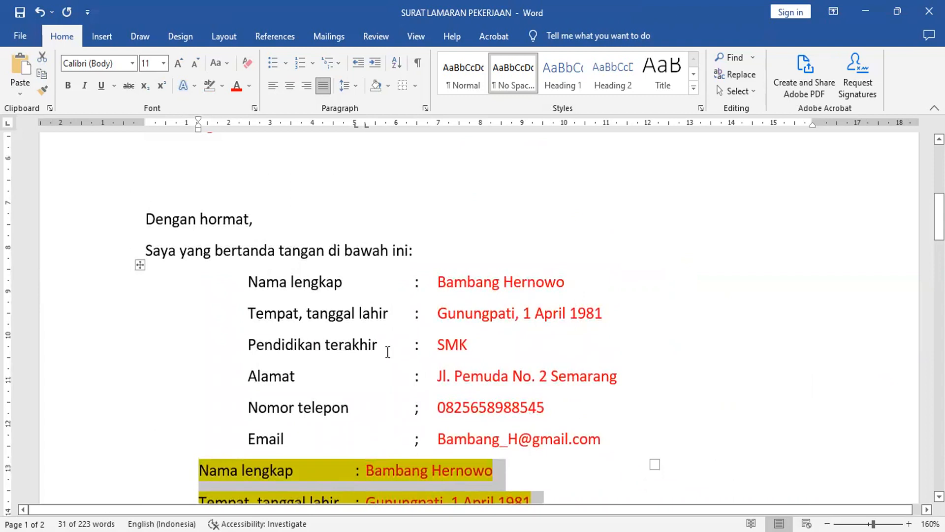
{"action": "scroll", "coordinate": [463, 315], "scroll_direction": "down", "scroll_amount": 9}
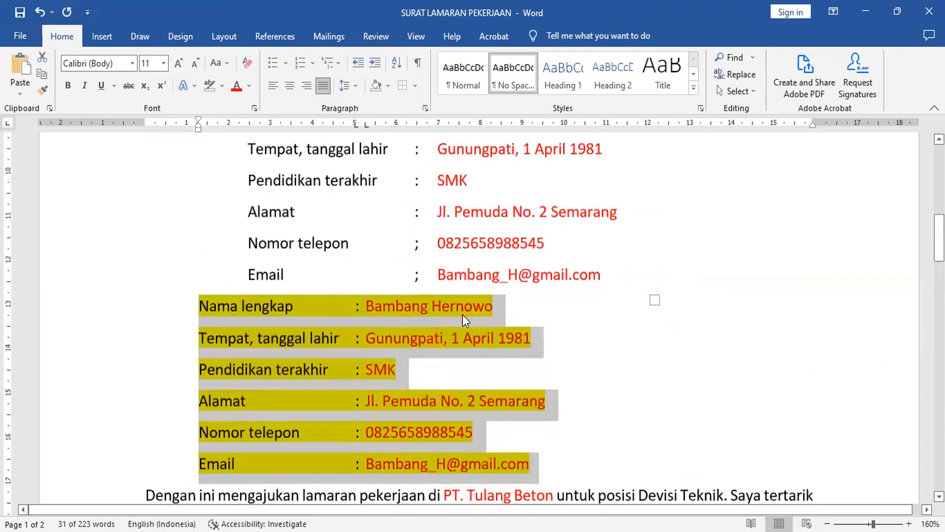
Examine the "Hormat saya," signature block at the end of the letter.
{"action": "scroll", "coordinate": [463, 316], "scroll_direction": "down", "scroll_amount": 13}
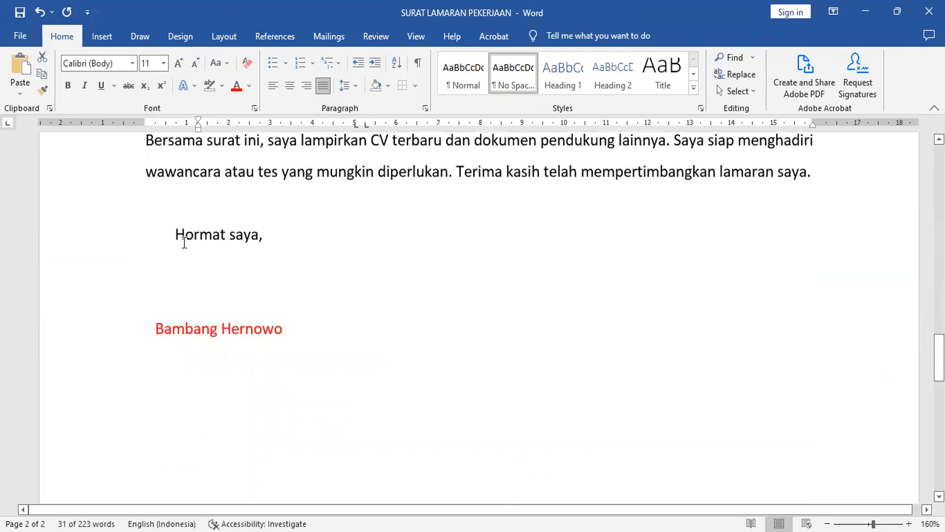
{"action": "left_click", "coordinate": [216, 242]}
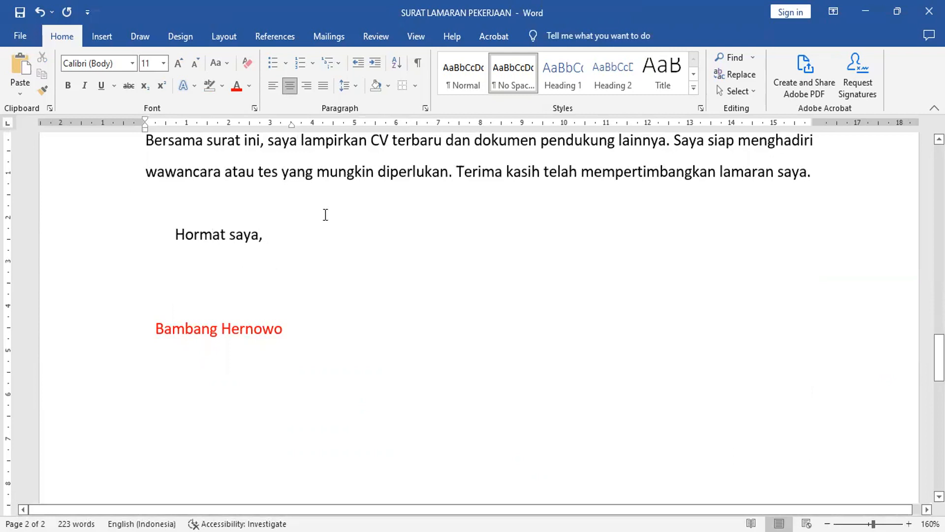
{"action": "left_click", "coordinate": [260, 187]}
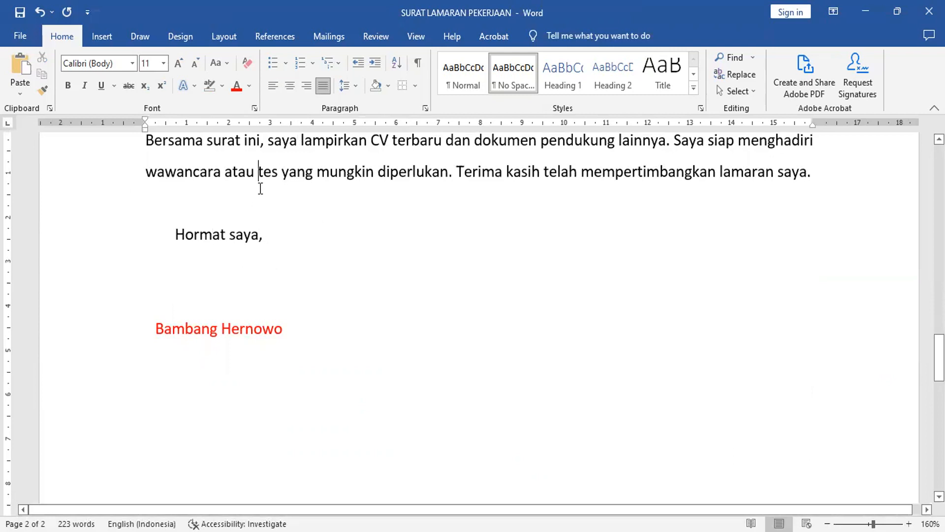
Insert a table with three columns and one row on a new line below the letter's closing paragraph.
{"action": "left_click", "coordinate": [821, 168]}
{"action": "key", "text": "Return"}
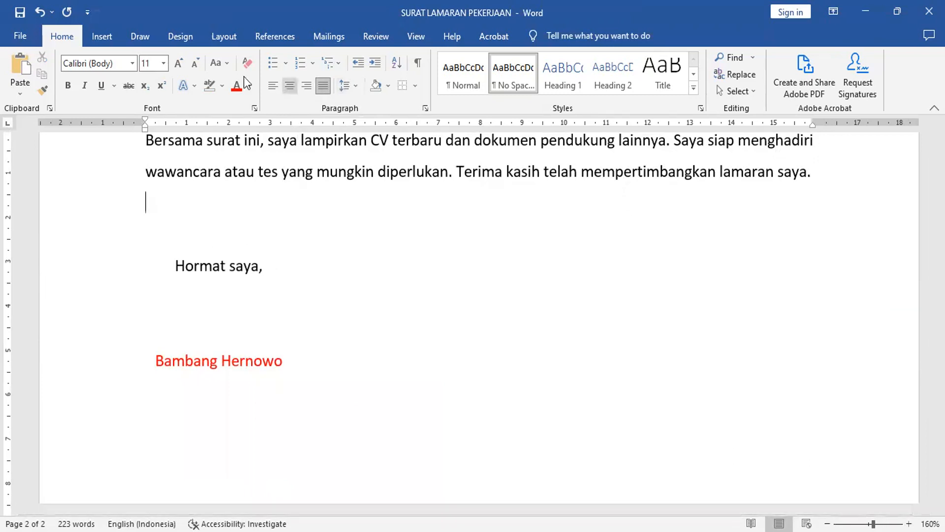
{"action": "left_click", "coordinate": [109, 37]}
{"action": "left_click", "coordinate": [95, 64]}
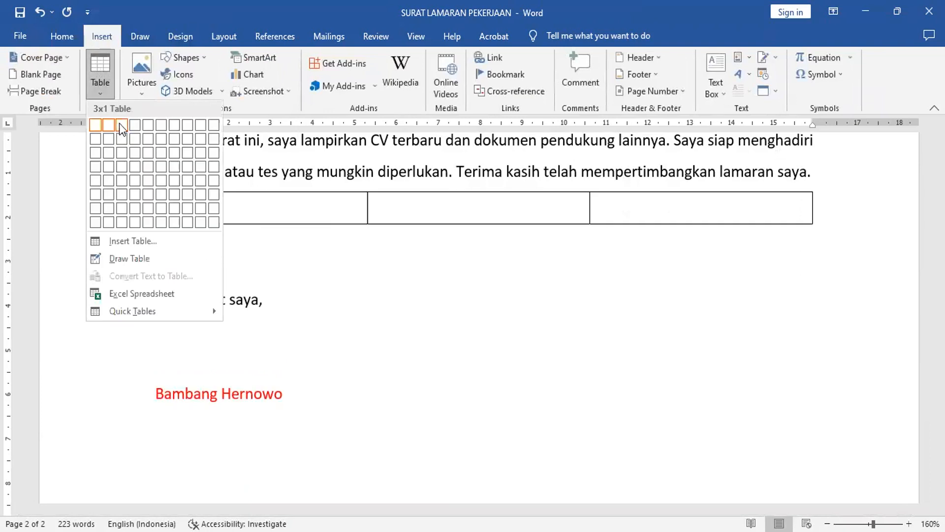
{"action": "left_click", "coordinate": [122, 123]}
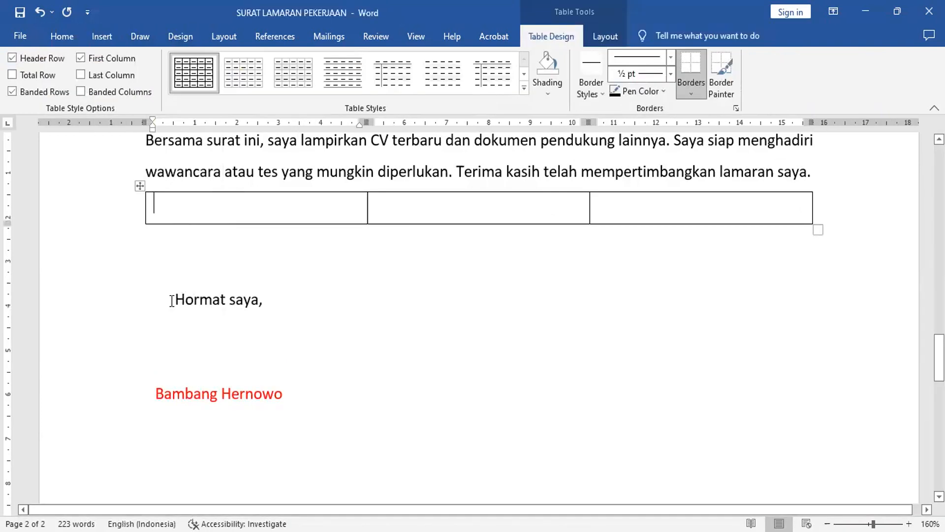
Copy the "Hormat saya," text from the original signature block.
{"action": "left_click_drag", "start_coordinate": [177, 300], "coordinate": [274, 298]}
{"action": "key", "text": "ctrl+c"}
Try pasting the copied "Hormat saya," with its formatting into the new table's first cell, and undo the paste.
{"action": "left_click", "coordinate": [233, 205]}
{"action": "key", "text": "ctrl+v"}
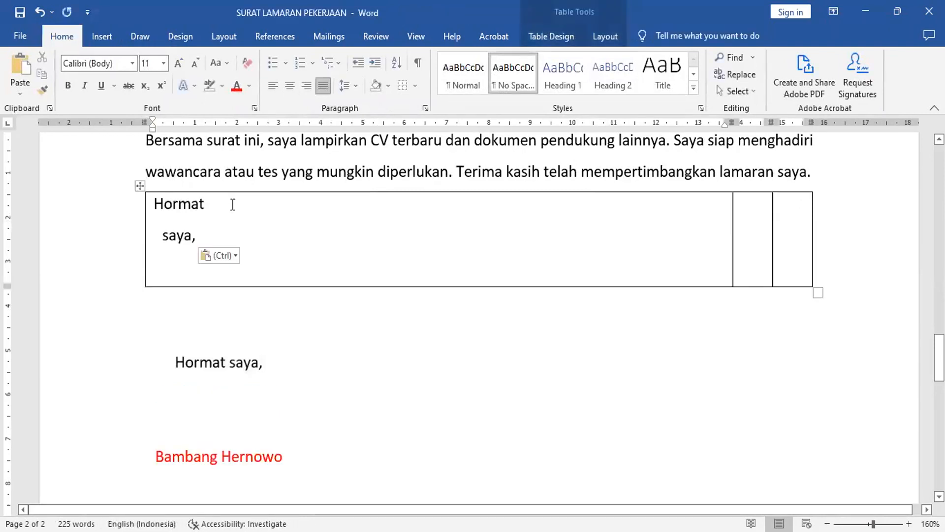
{"action": "left_click", "coordinate": [353, 234]}
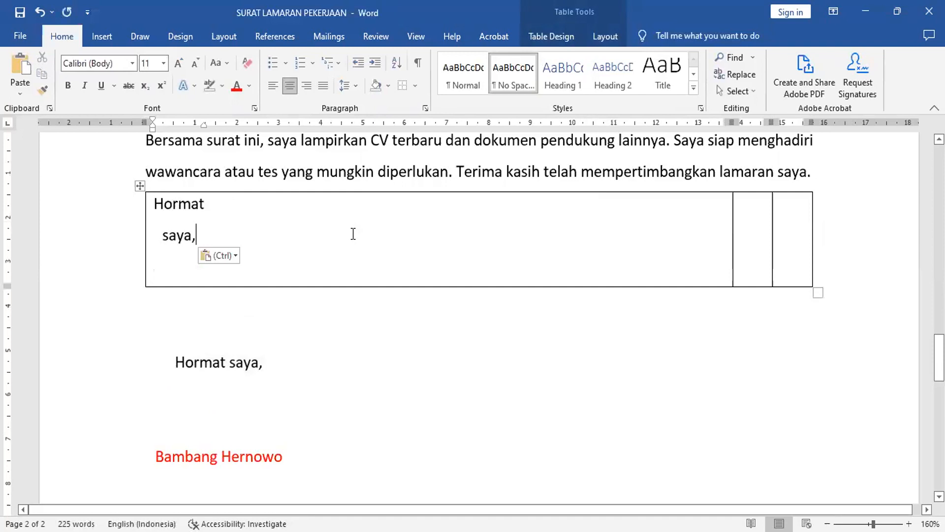
{"action": "left_click_drag", "start_coordinate": [725, 119], "coordinate": [726, 119]}
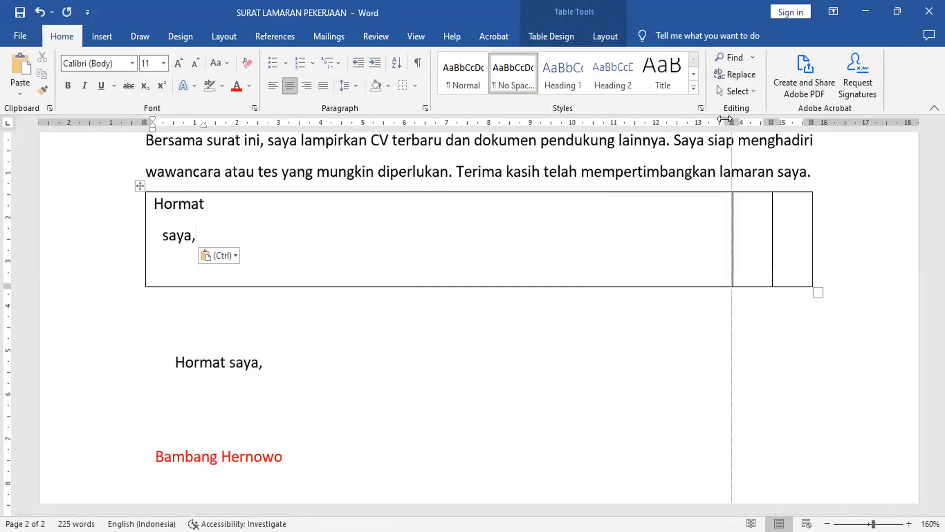
{"action": "left_click", "coordinate": [39, 13]}
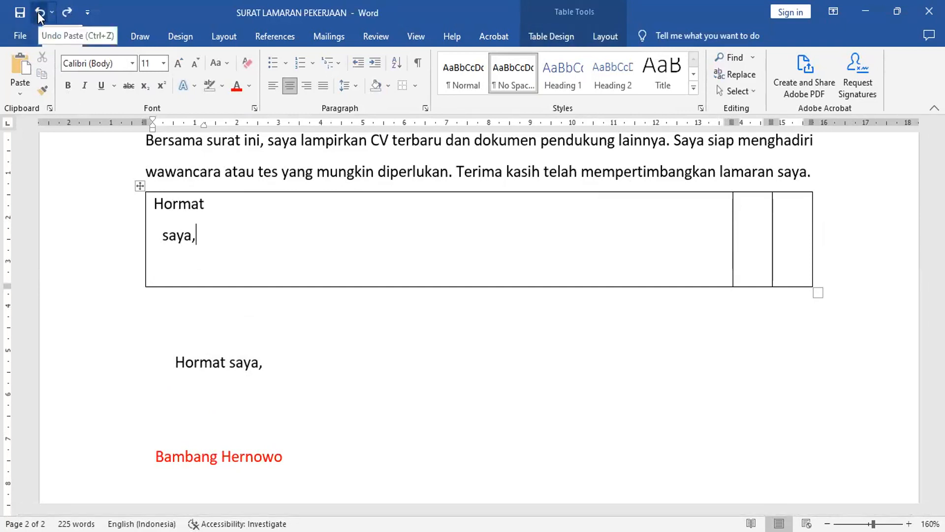
{"action": "left_click", "coordinate": [38, 12]}
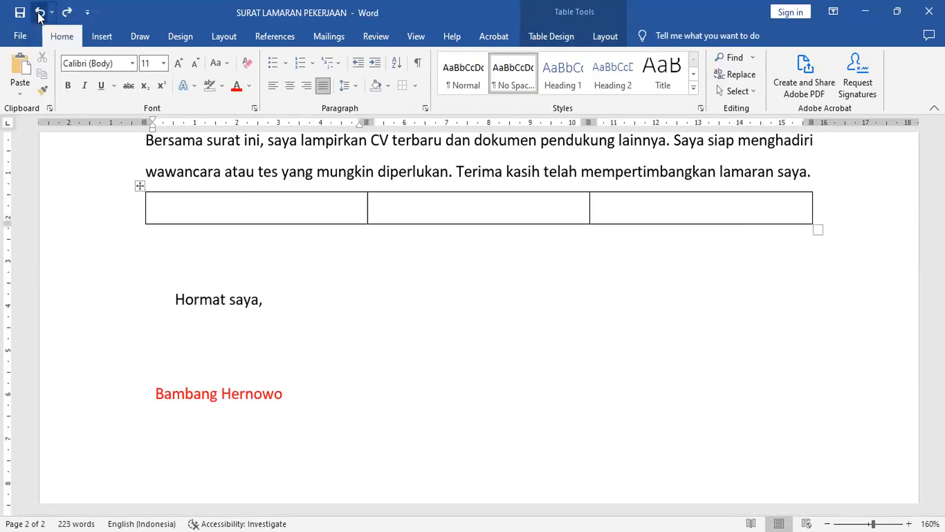
Paste "Hormat saya," as Unformatted Text into the table's first cell and add two empty lines below it.
{"action": "left_click", "coordinate": [22, 95]}
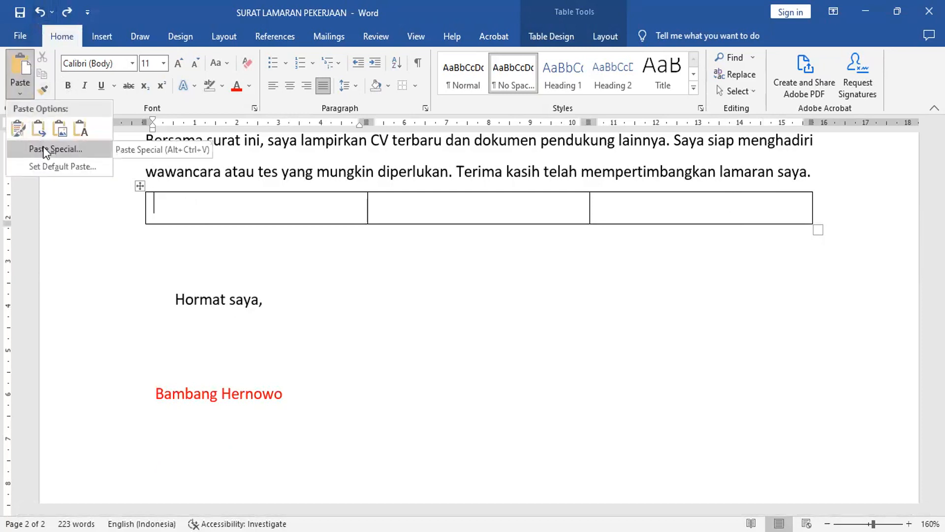
{"action": "left_click", "coordinate": [44, 150]}
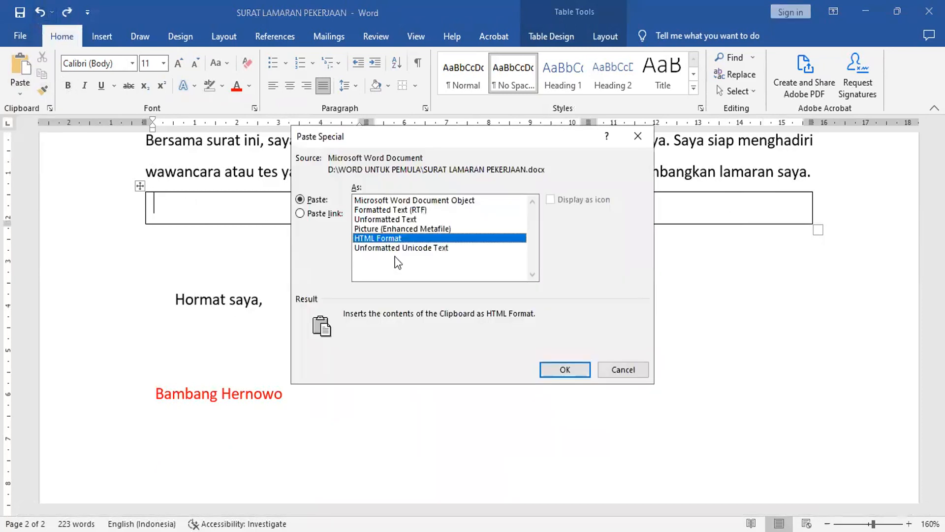
{"action": "left_click", "coordinate": [405, 220]}
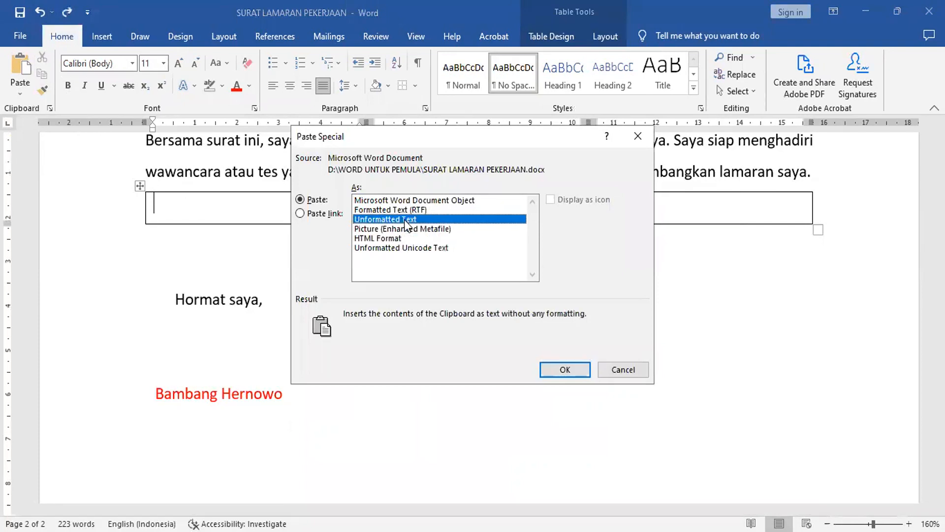
{"action": "left_click", "coordinate": [566, 370]}
{"action": "key", "text": "Return"}
{"action": "key", "text": "Return"}
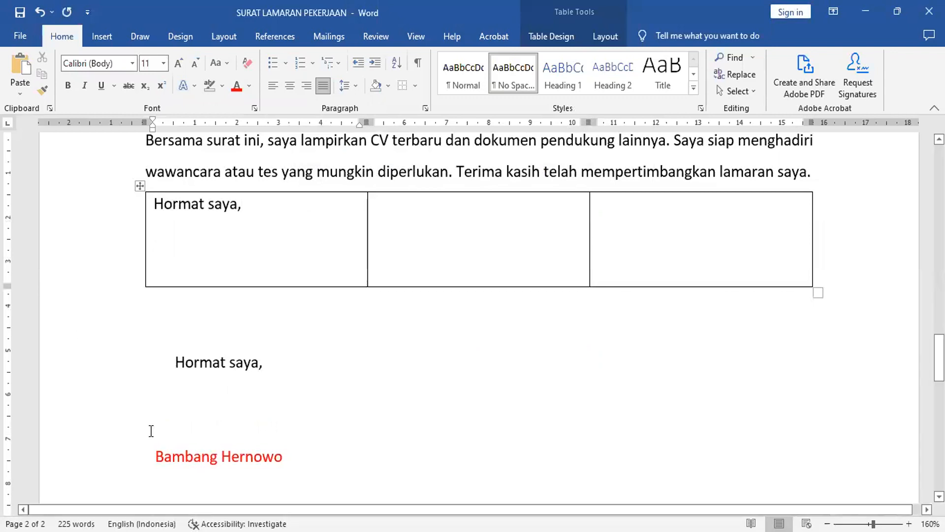
Copy the applicant's name from the original signature block into the last line of the first cell as Unformatted Text.
{"action": "left_click_drag", "start_coordinate": [155, 457], "coordinate": [292, 458]}
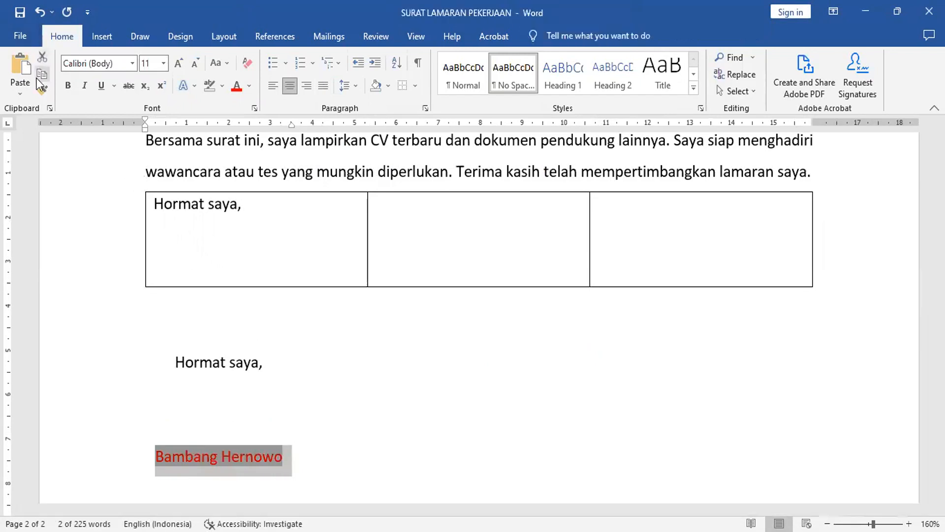
{"action": "left_click", "coordinate": [189, 266]}
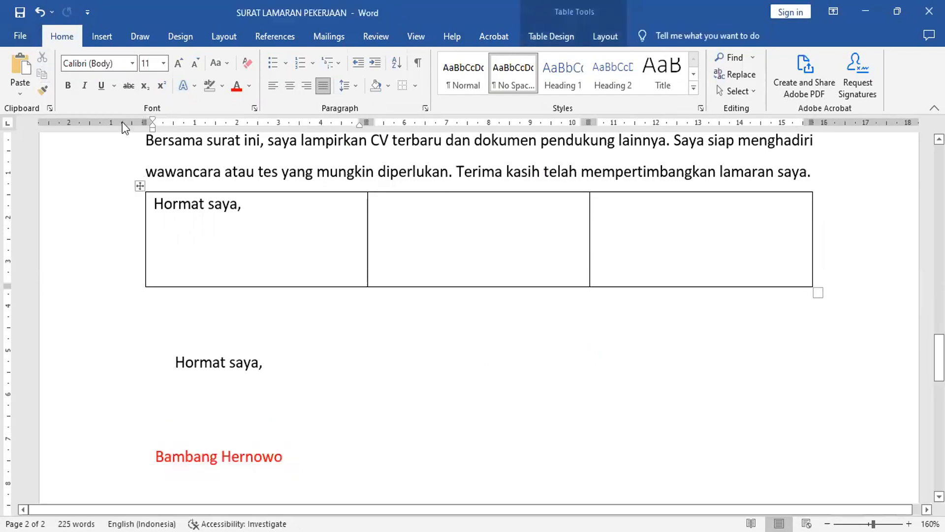
{"action": "left_click", "coordinate": [17, 93]}
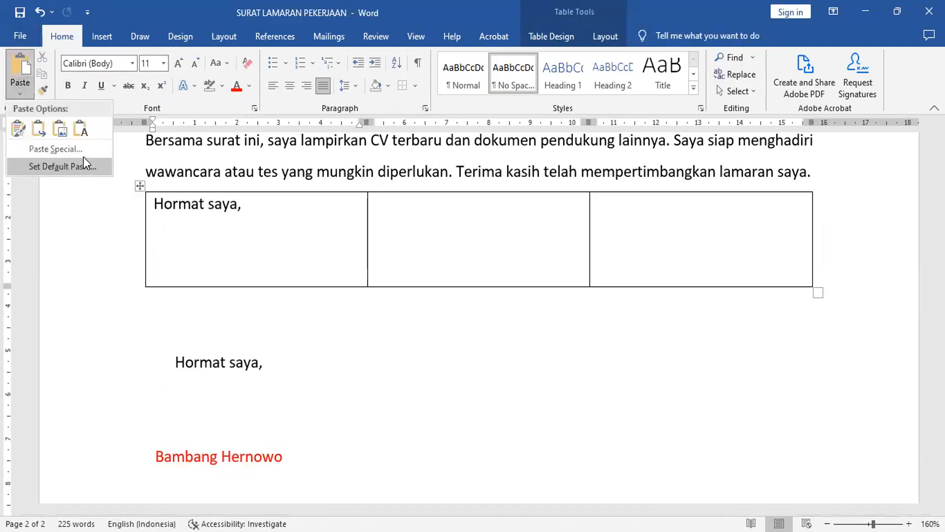
{"action": "left_click", "coordinate": [81, 150]}
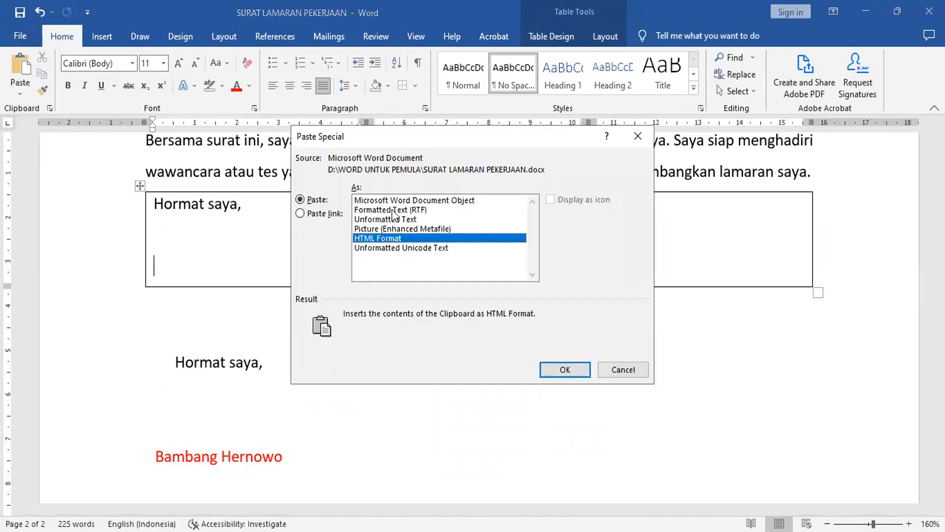
{"action": "left_click", "coordinate": [403, 219]}
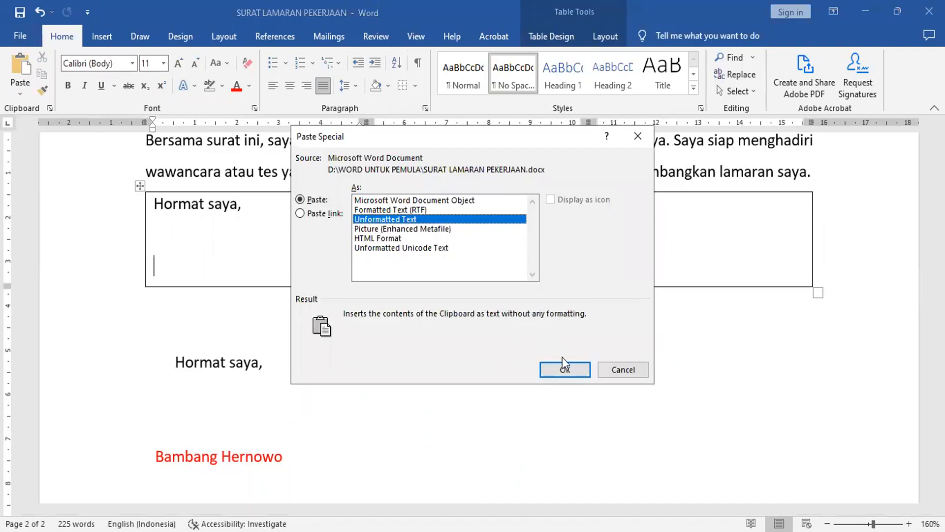
{"action": "left_click", "coordinate": [565, 369]}
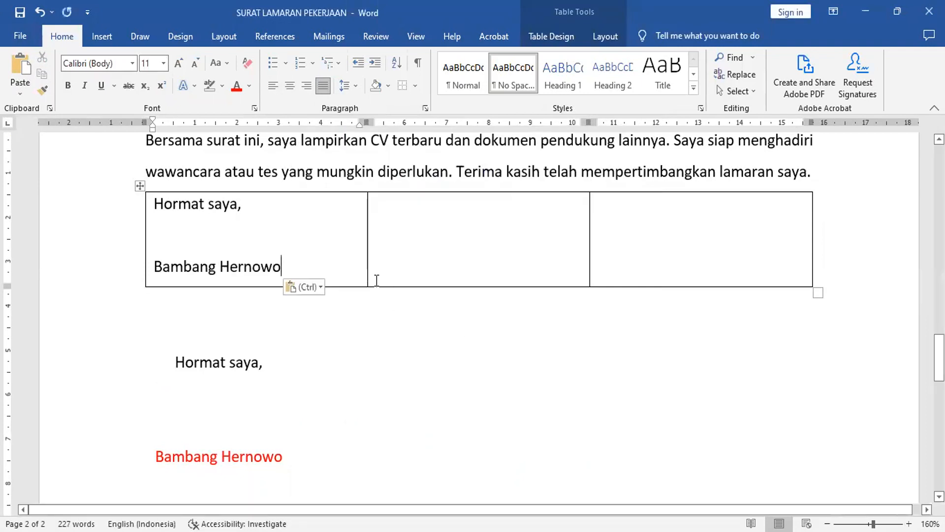
Centre the signature text in the first cell and remove all borders from the signature table.
{"action": "triple_click", "coordinate": [261, 196]}
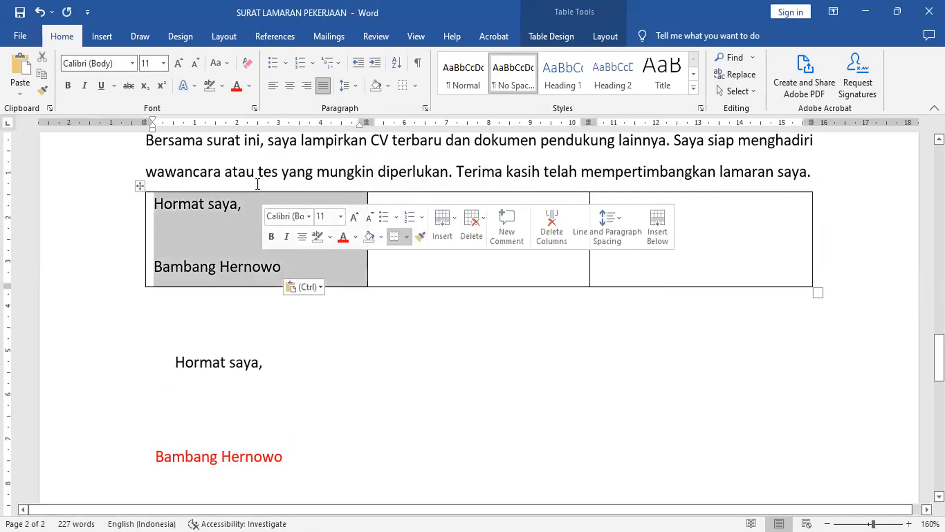
{"action": "left_click", "coordinate": [291, 85]}
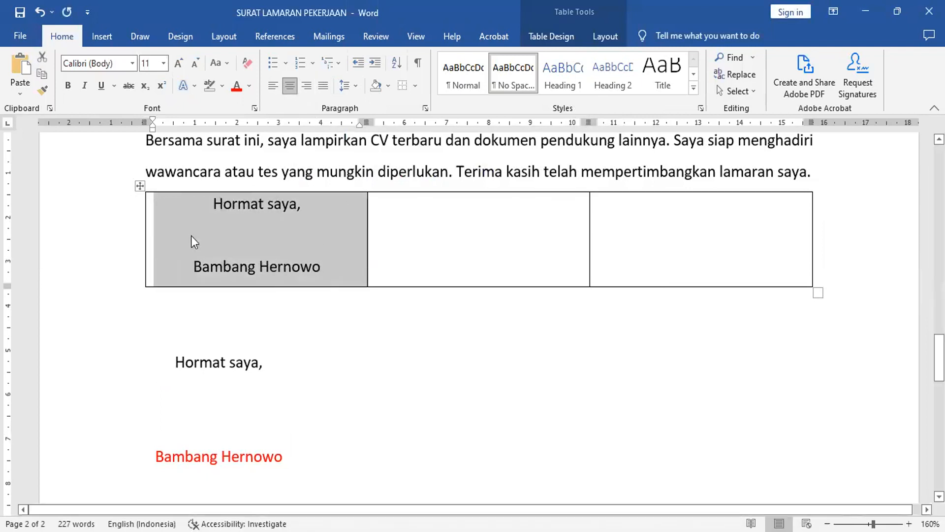
{"action": "left_click", "coordinate": [139, 185]}
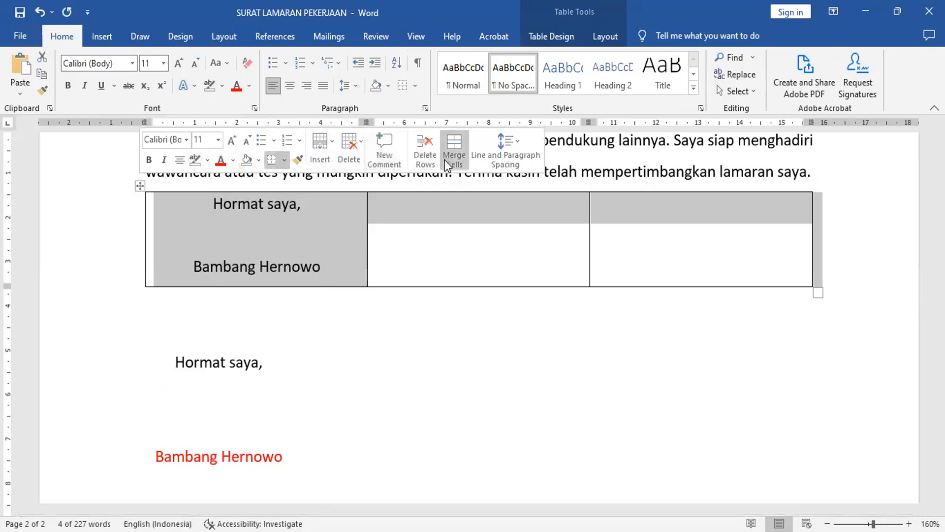
{"action": "left_click", "coordinate": [286, 159]}
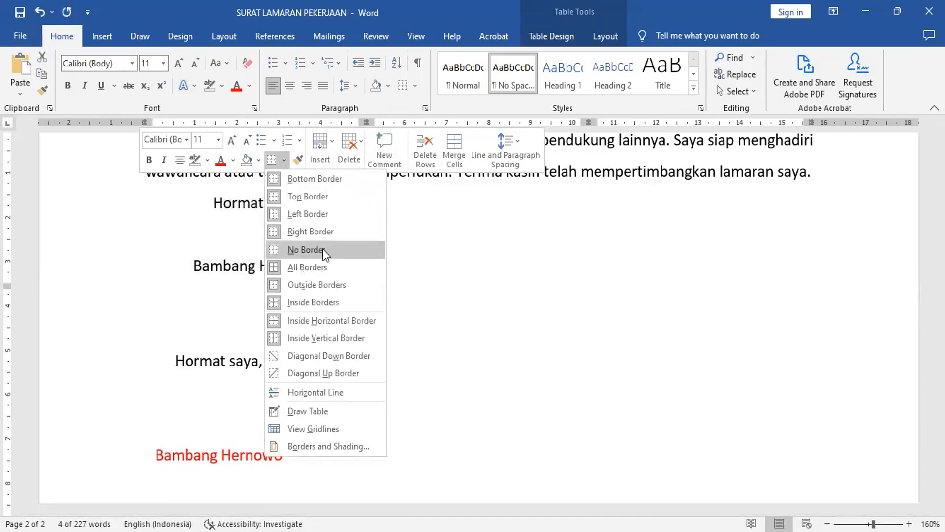
{"action": "left_click", "coordinate": [323, 250]}
{"action": "left_click", "coordinate": [432, 349]}
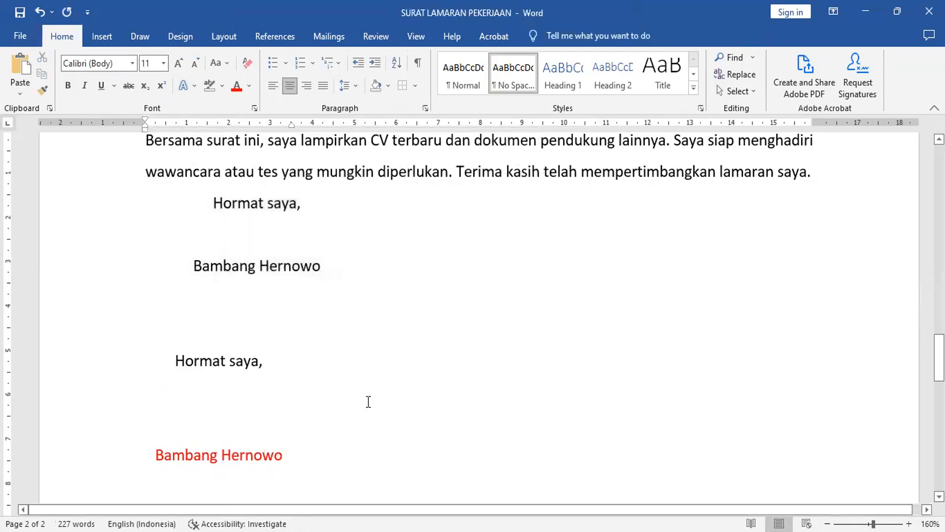